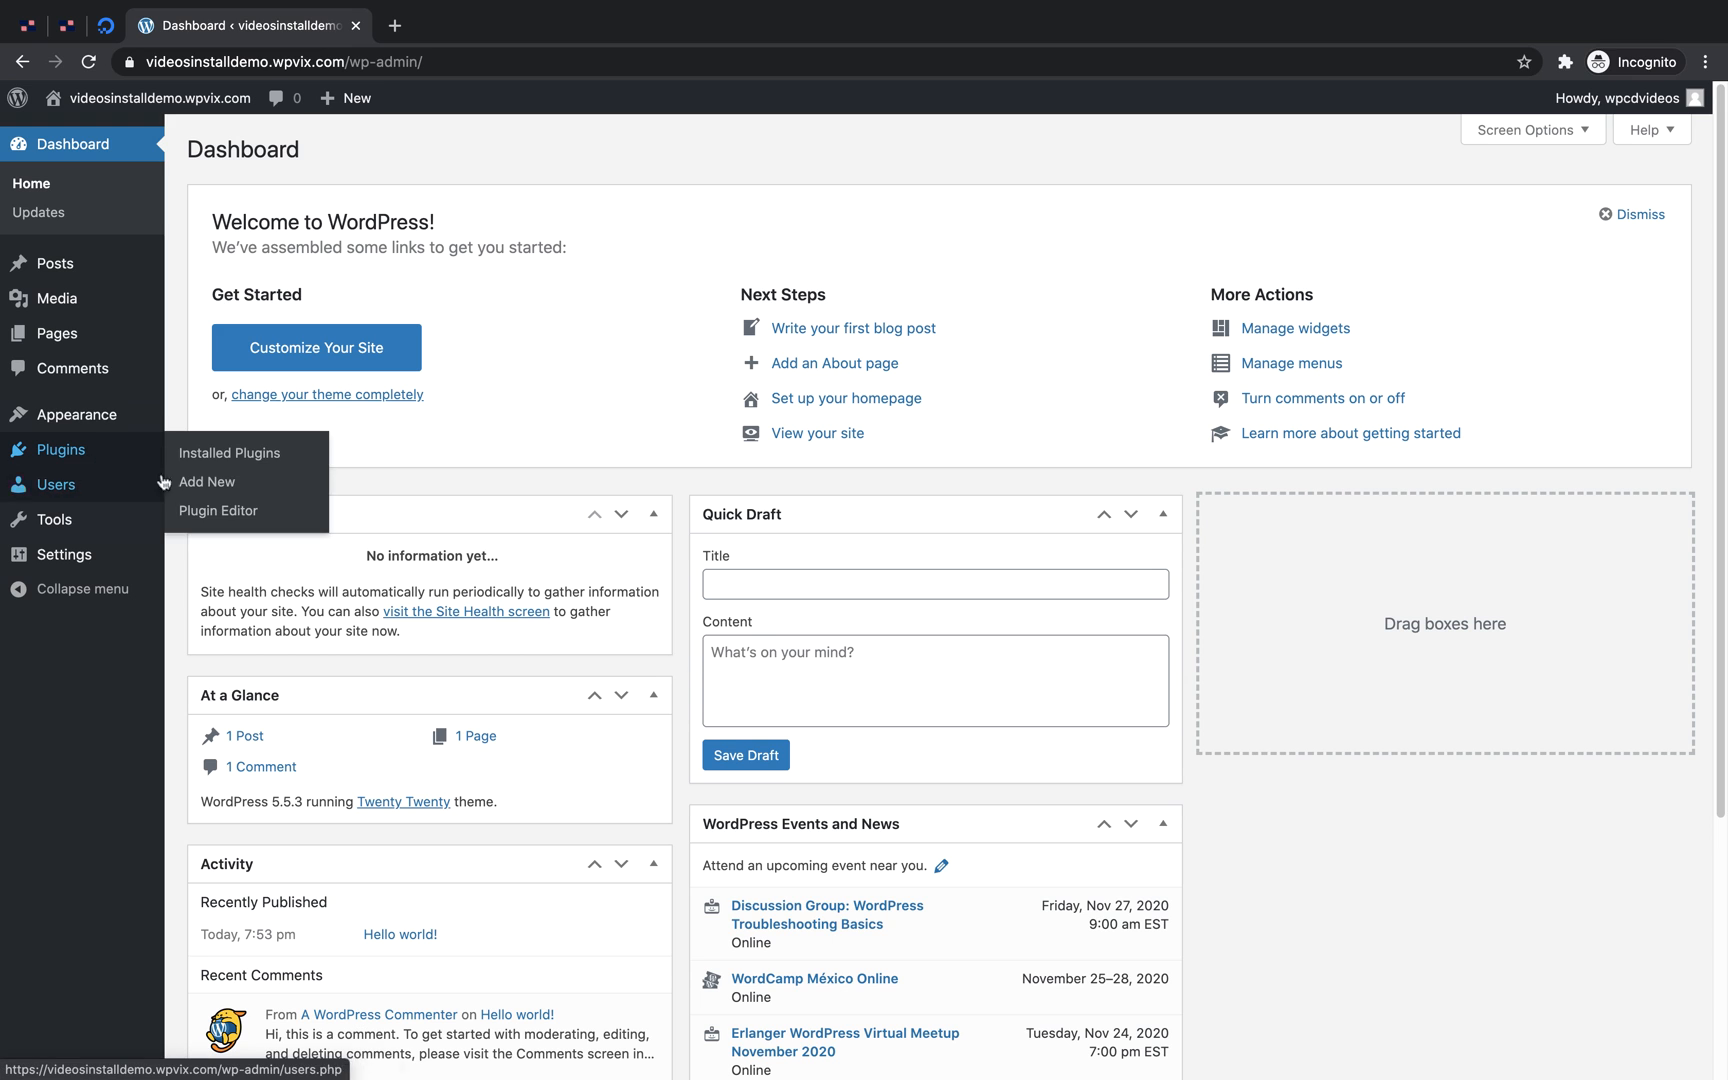
Upload wp-cloud-deploy-V4-1-0.zip through the Add New plugin upload form
click(206, 481)
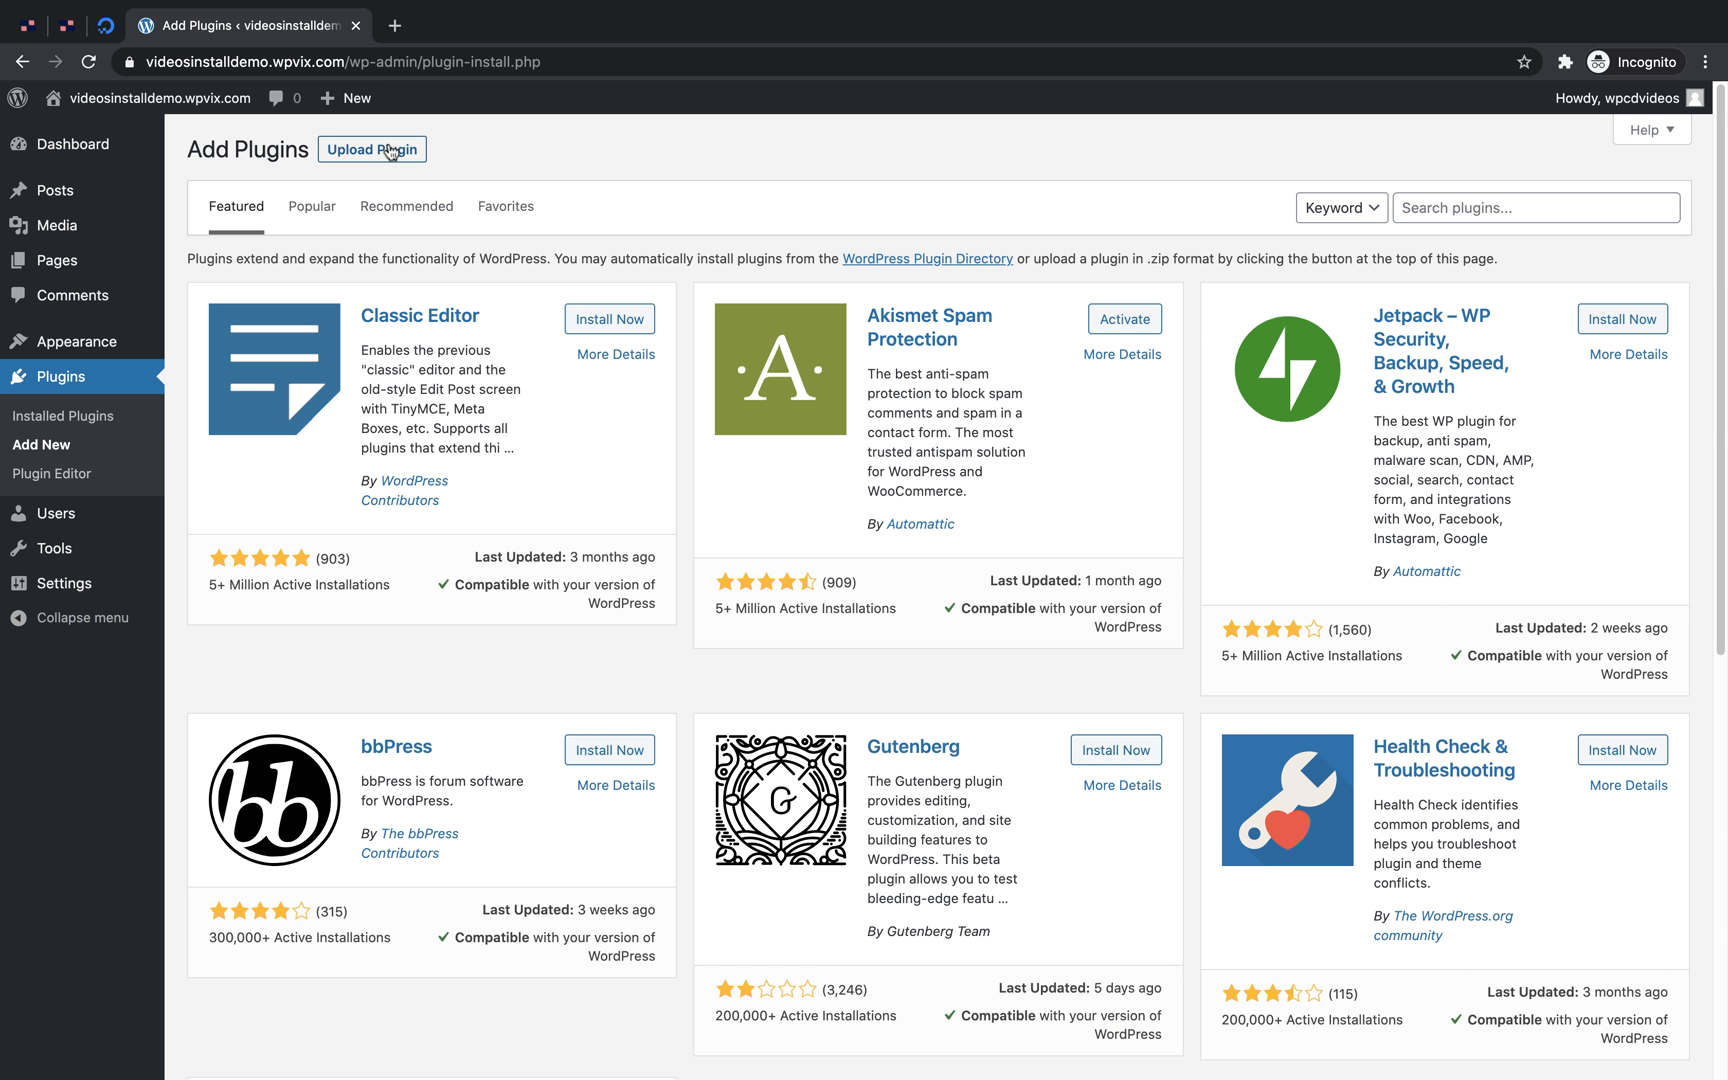
click(392, 153)
click(784, 335)
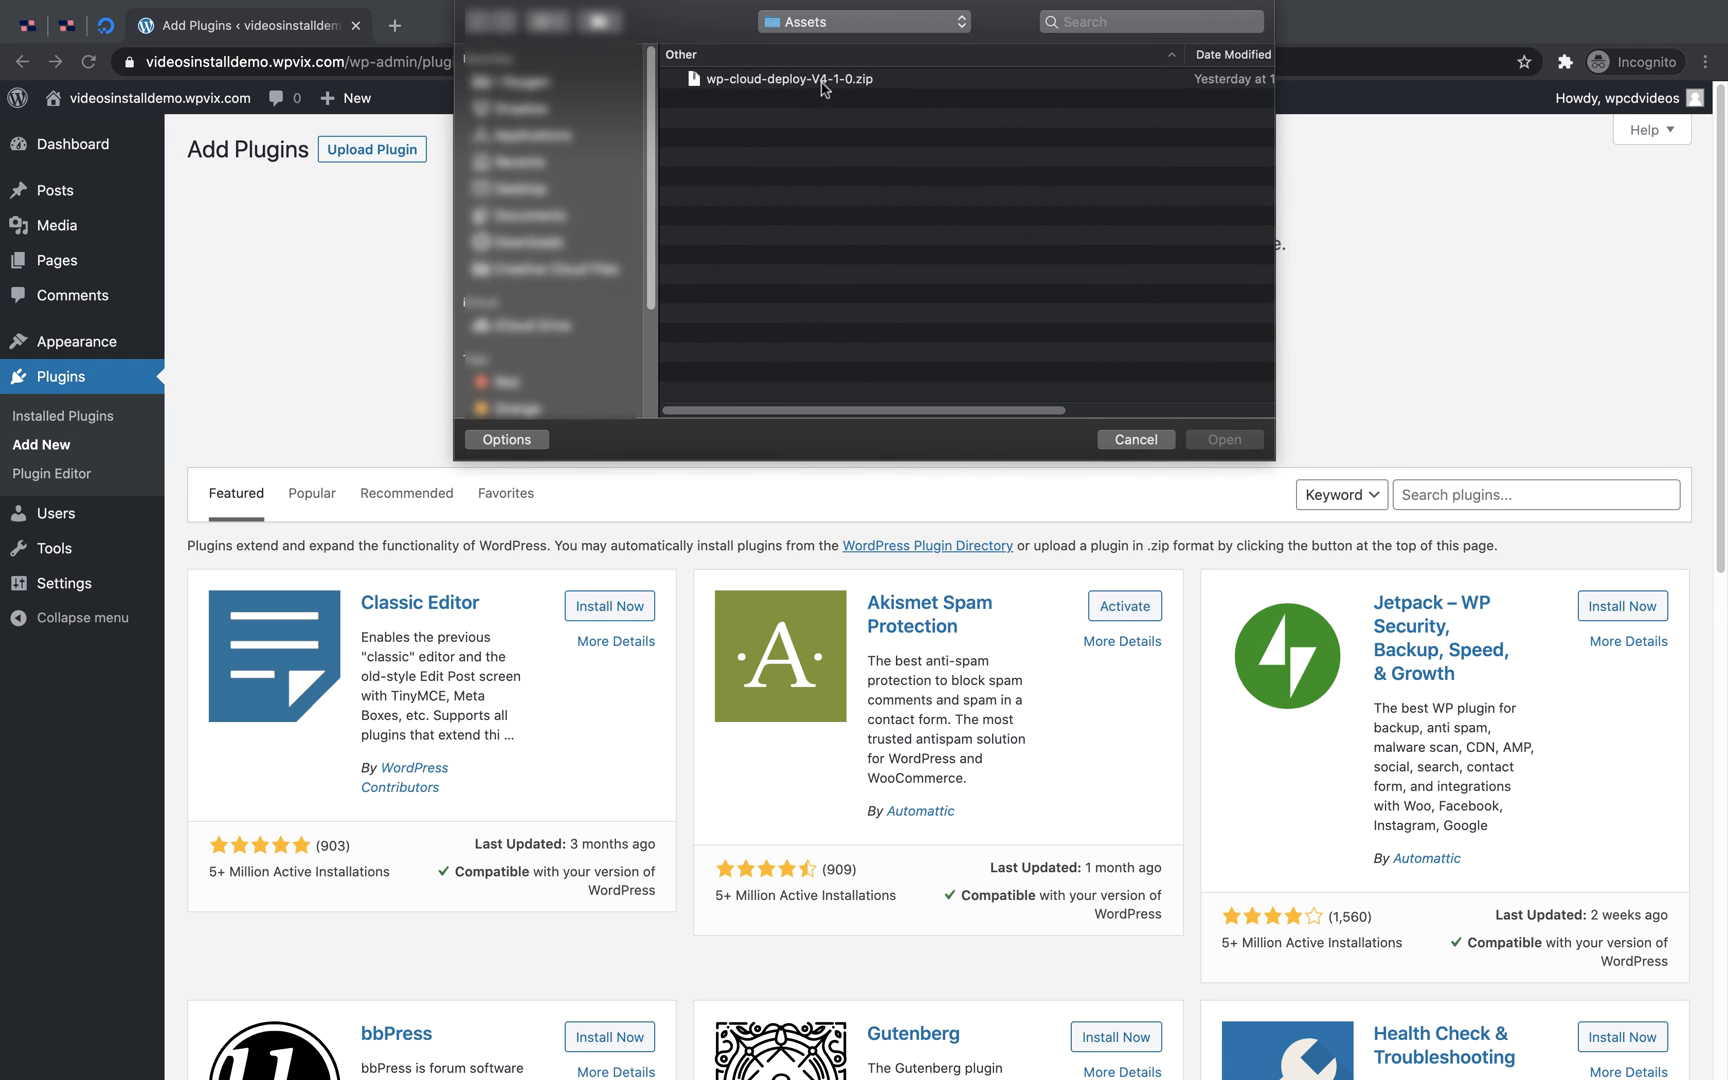
click(827, 82)
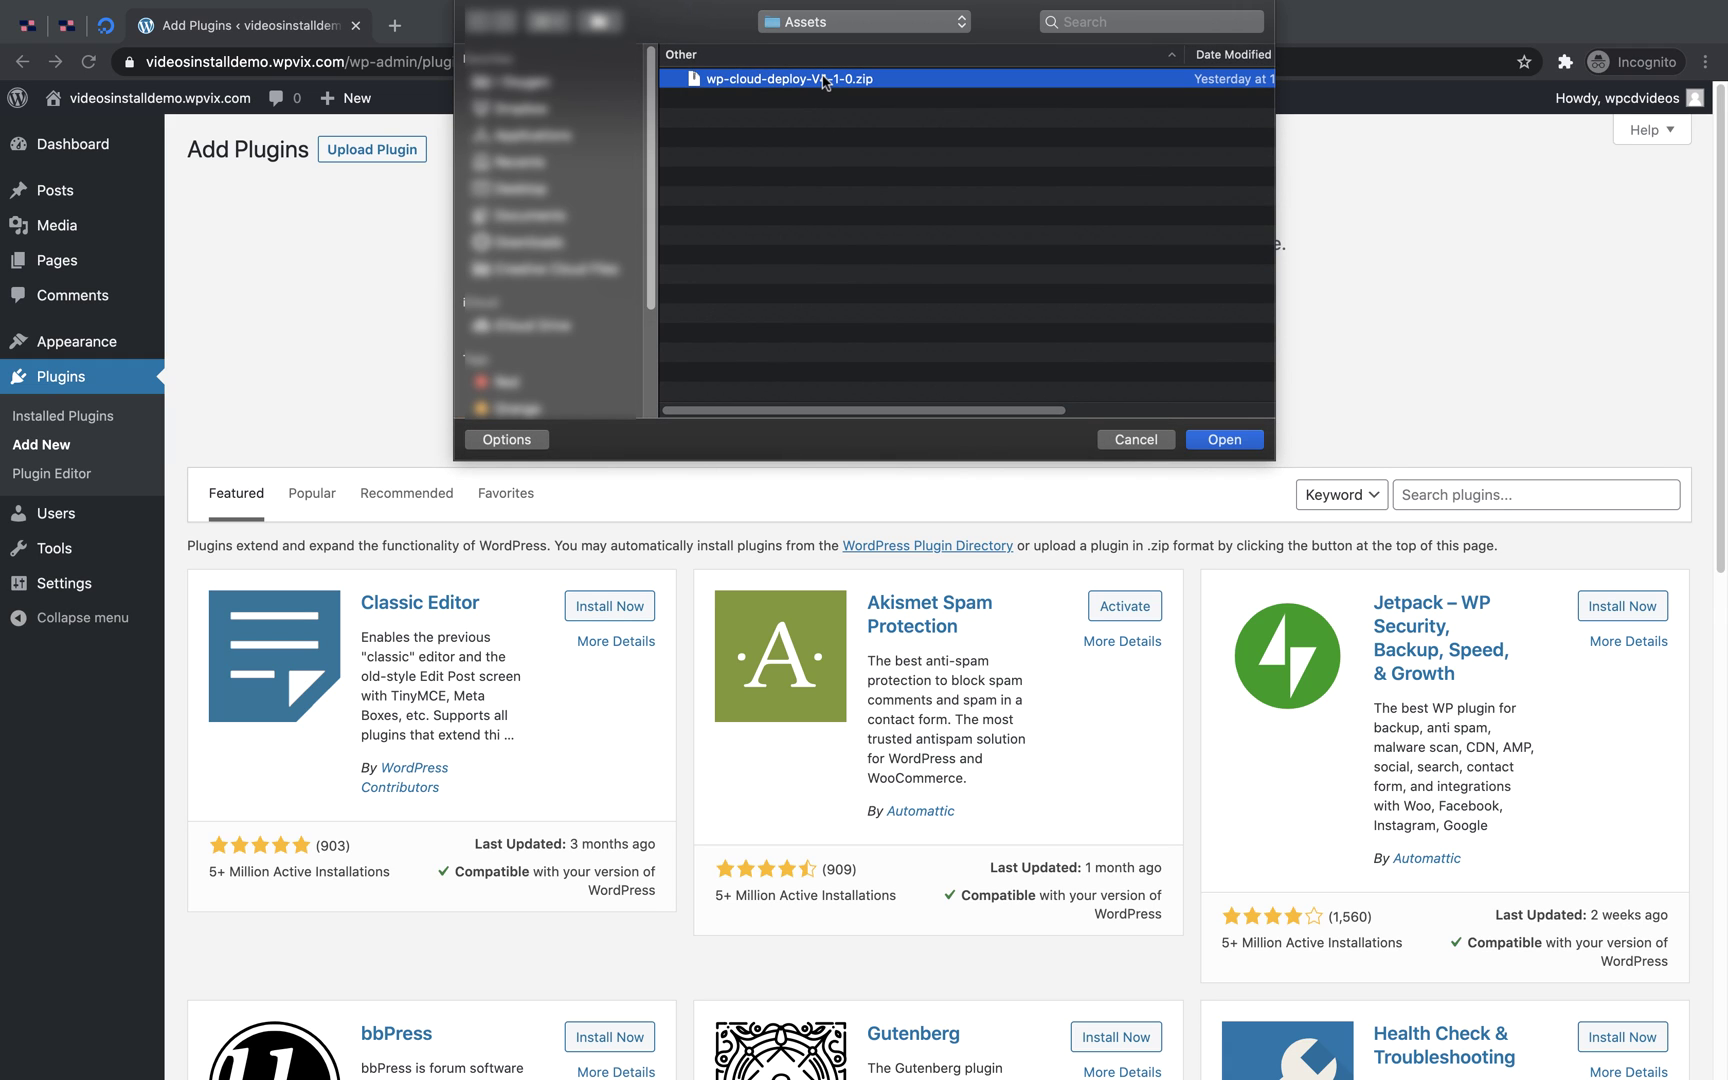
click(1224, 439)
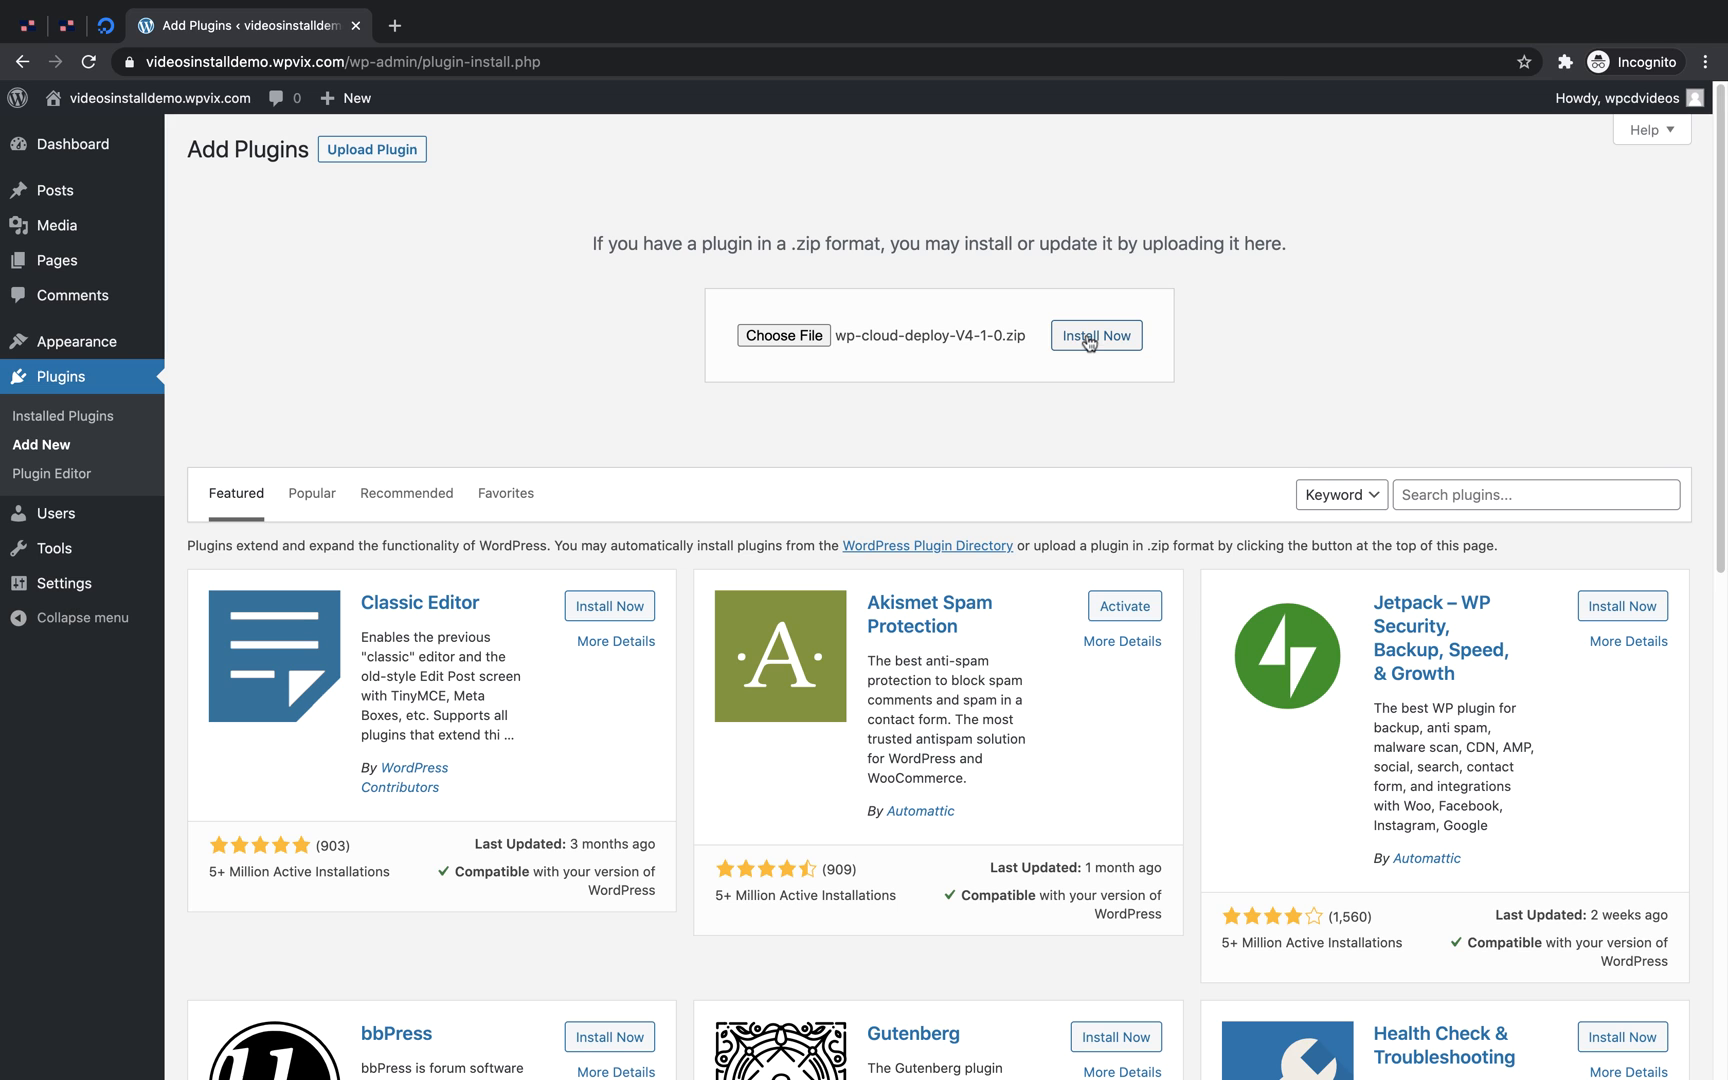
Install the uploaded WP Cloud Deploy plugin and activate it
click(1090, 338)
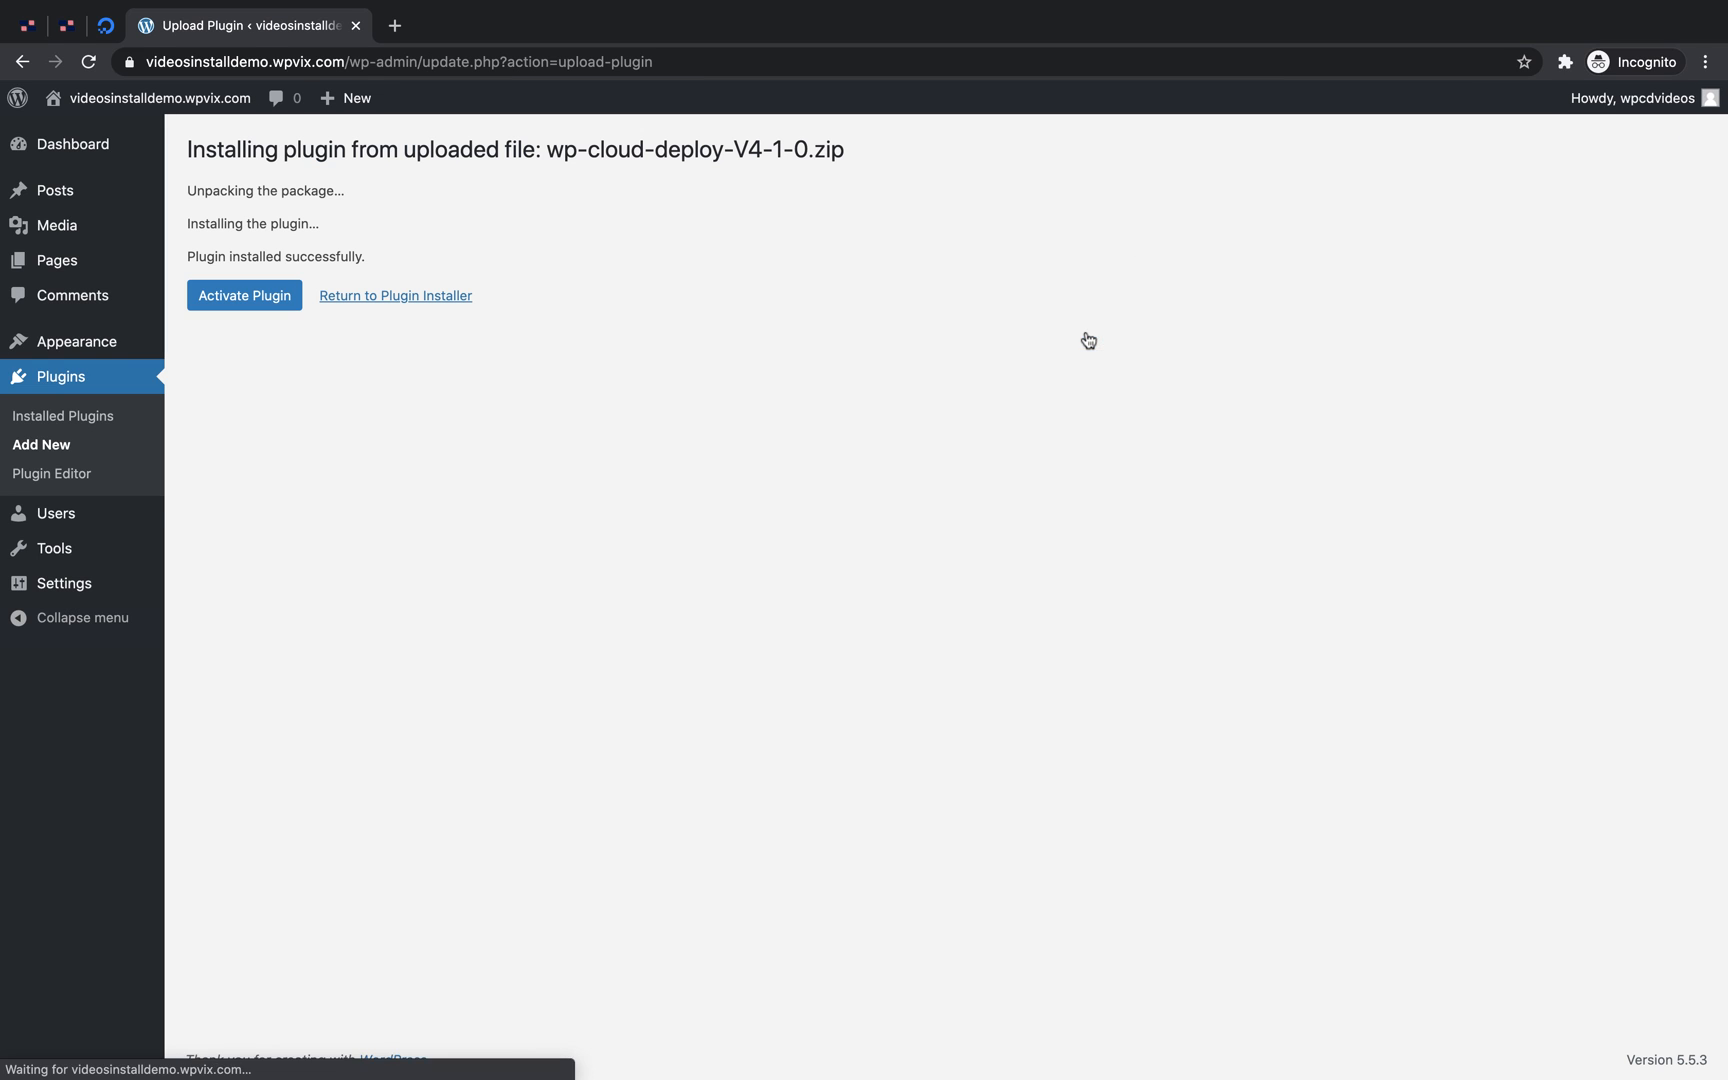
click(237, 300)
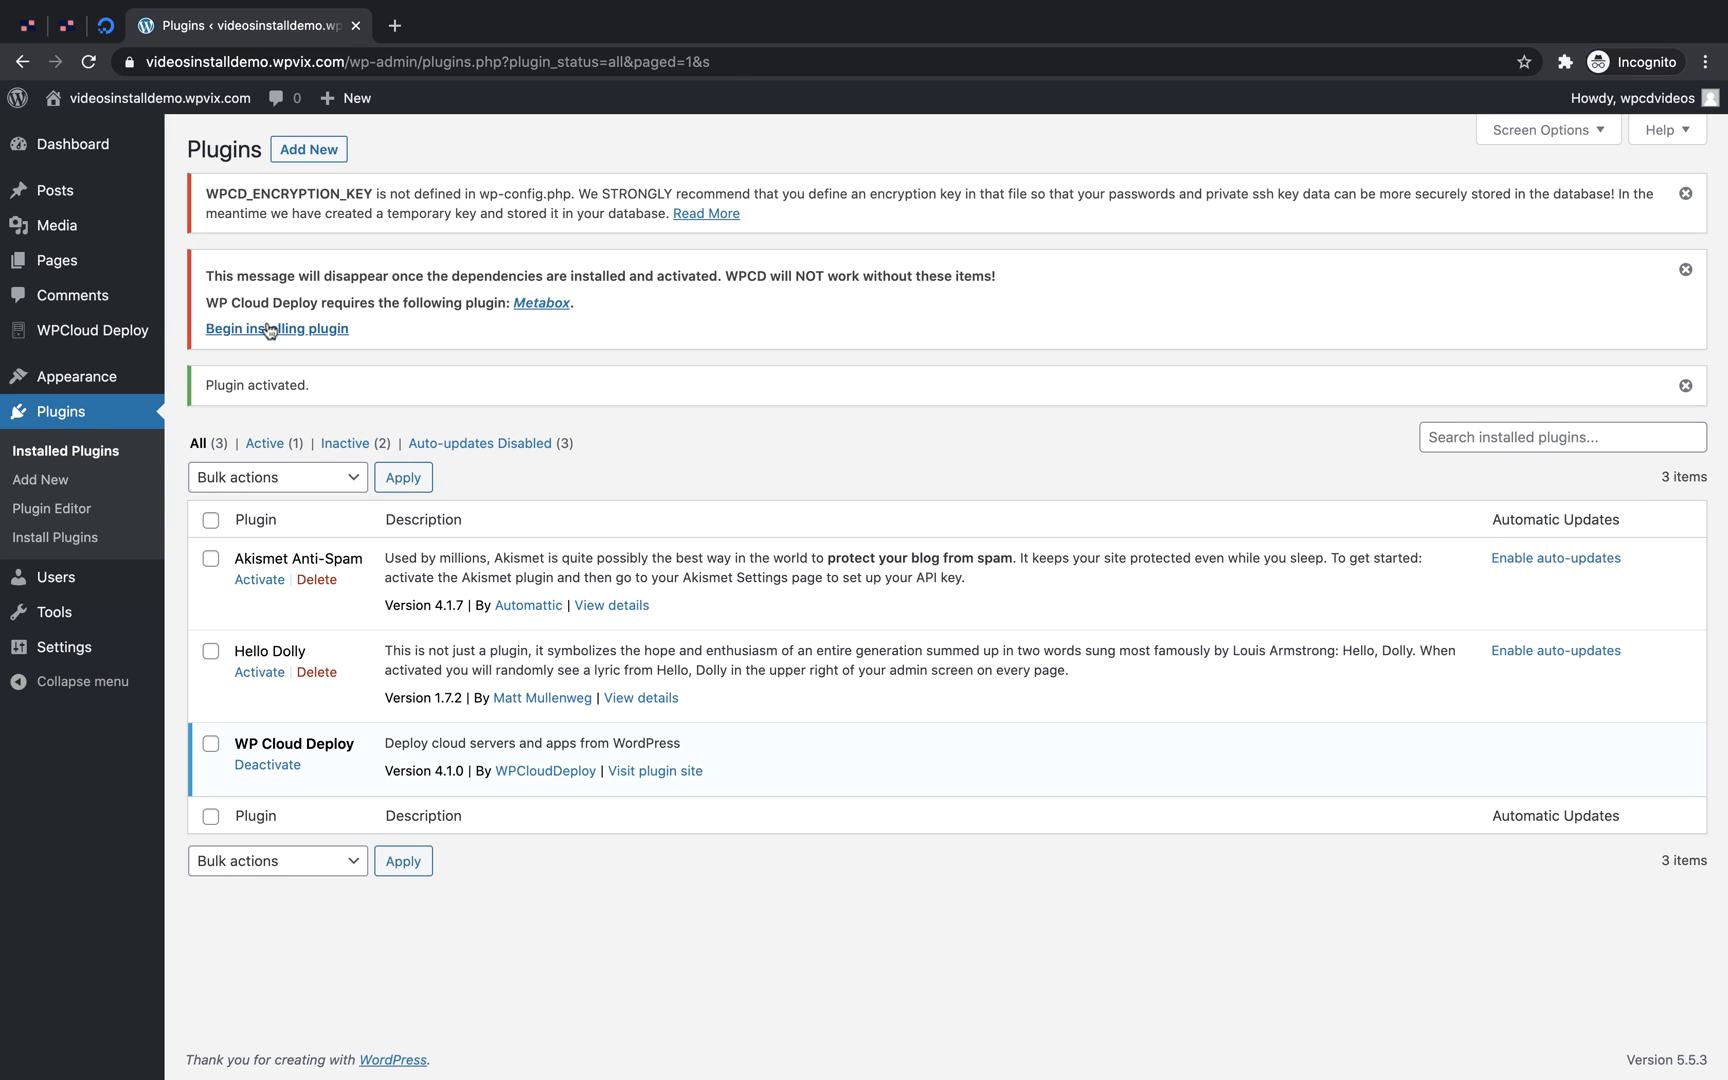
Install the required Metabox plugin and go back to the WordPress dashboard
click(277, 329)
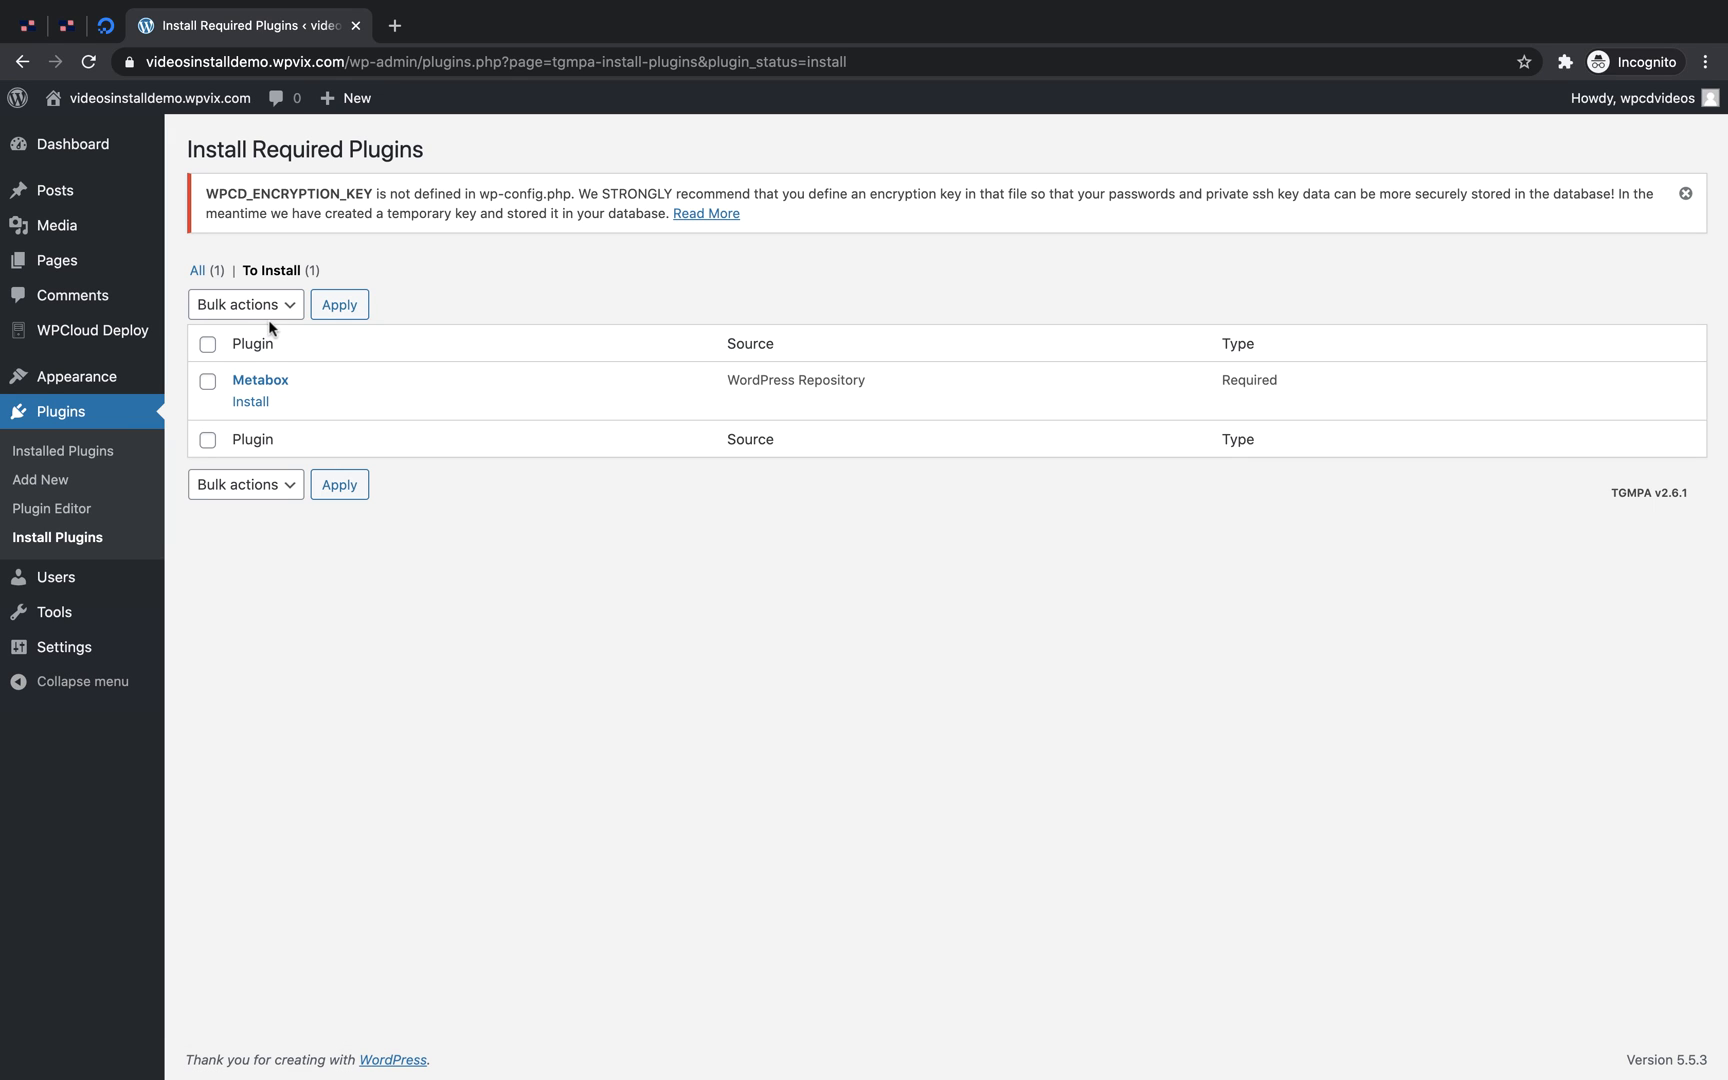
click(246, 401)
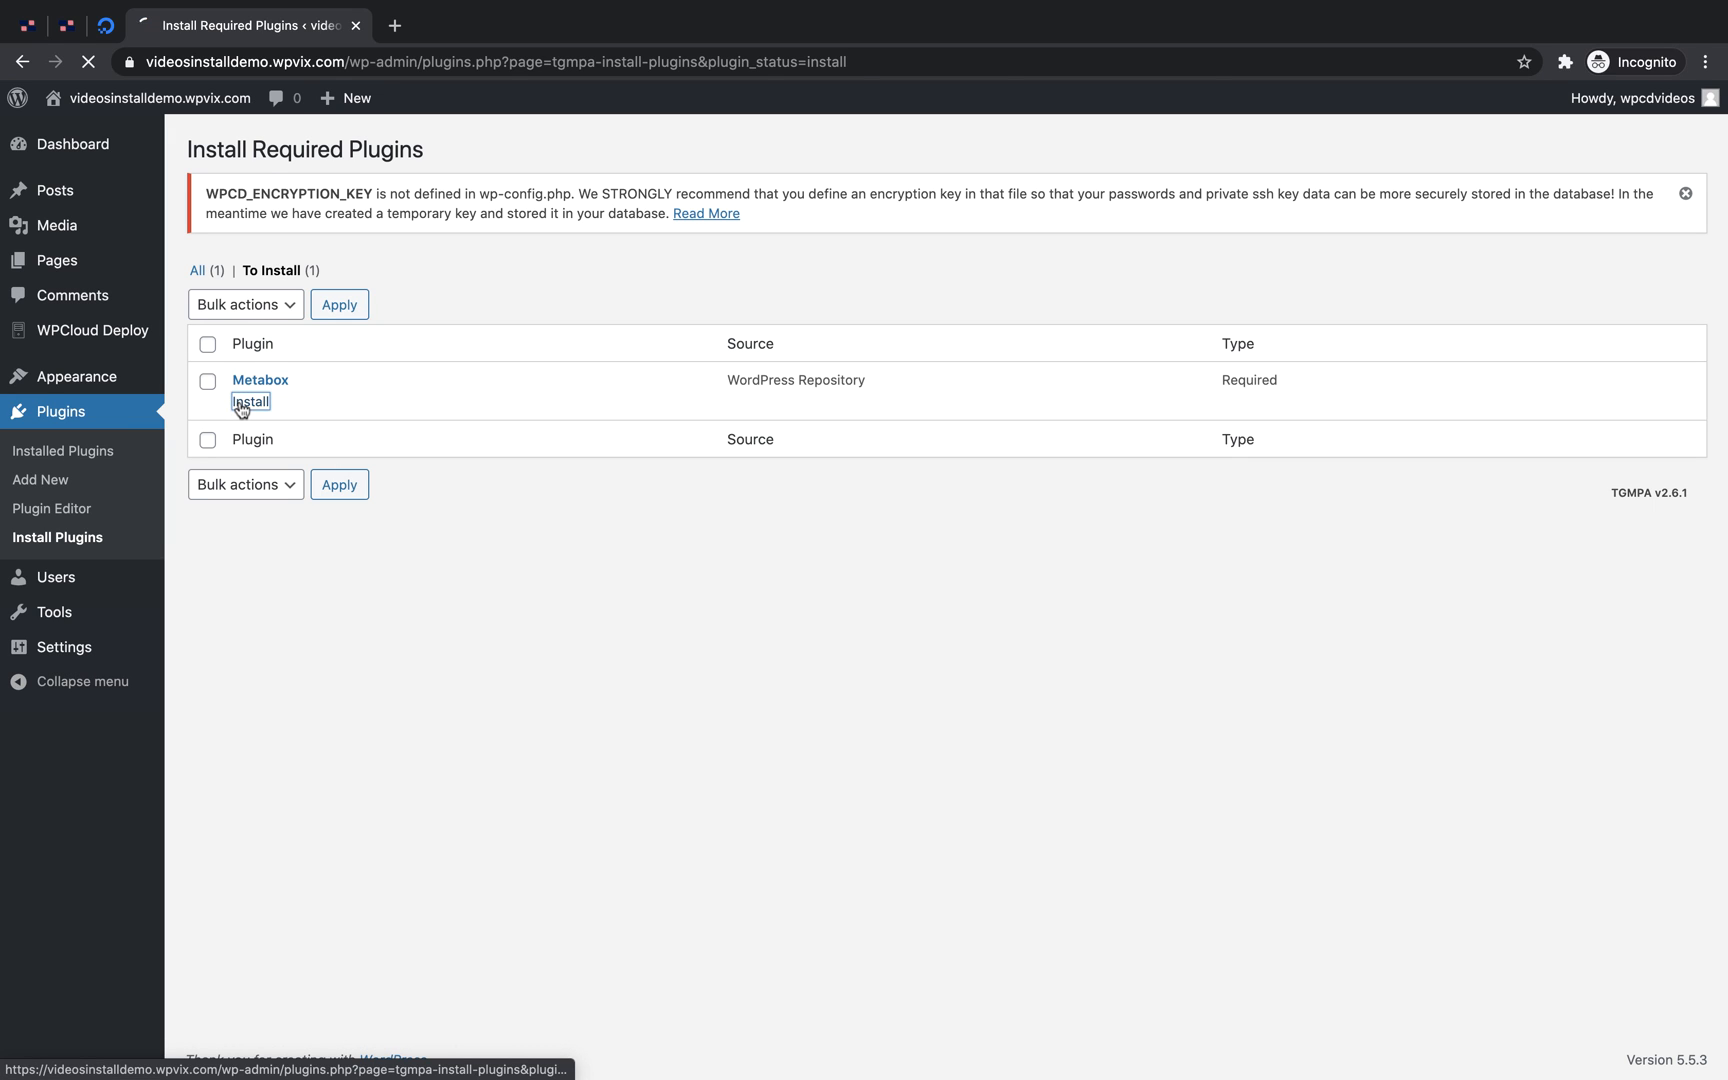
click(611, 427)
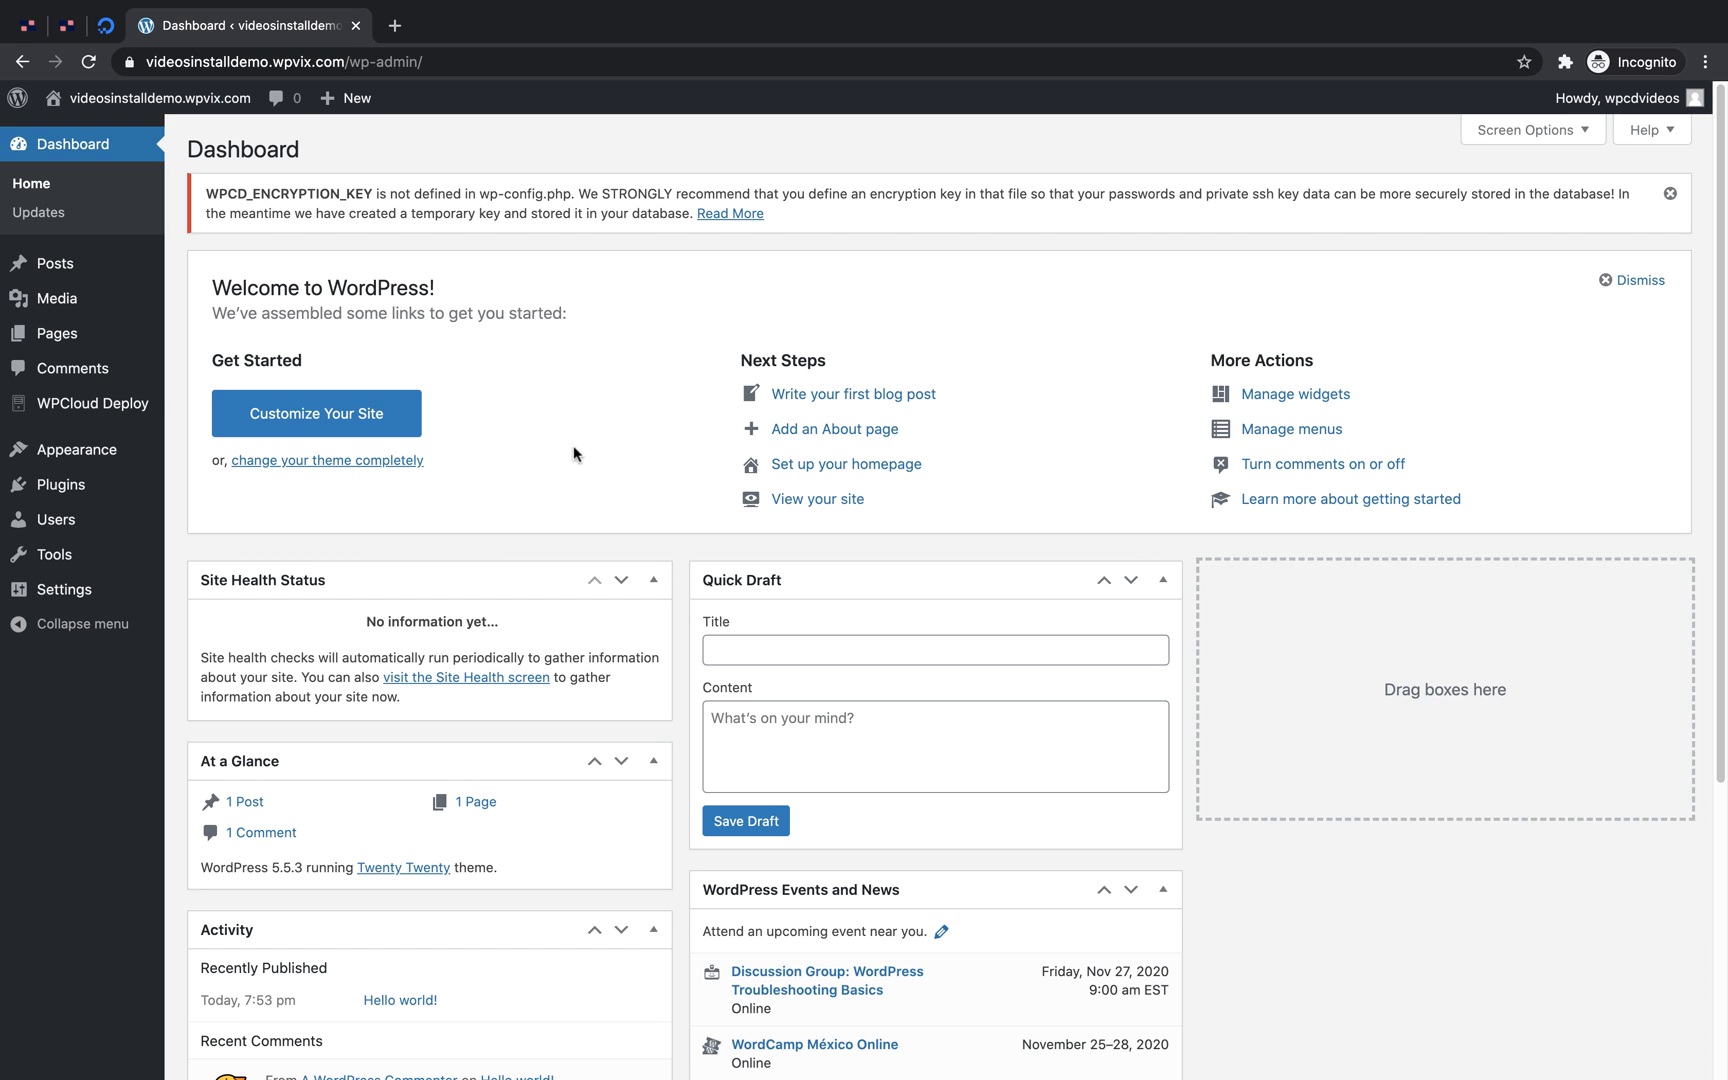
From FileZilla's remote pane, open wp-config.php for editing via View/Edit
key(super+Tab)
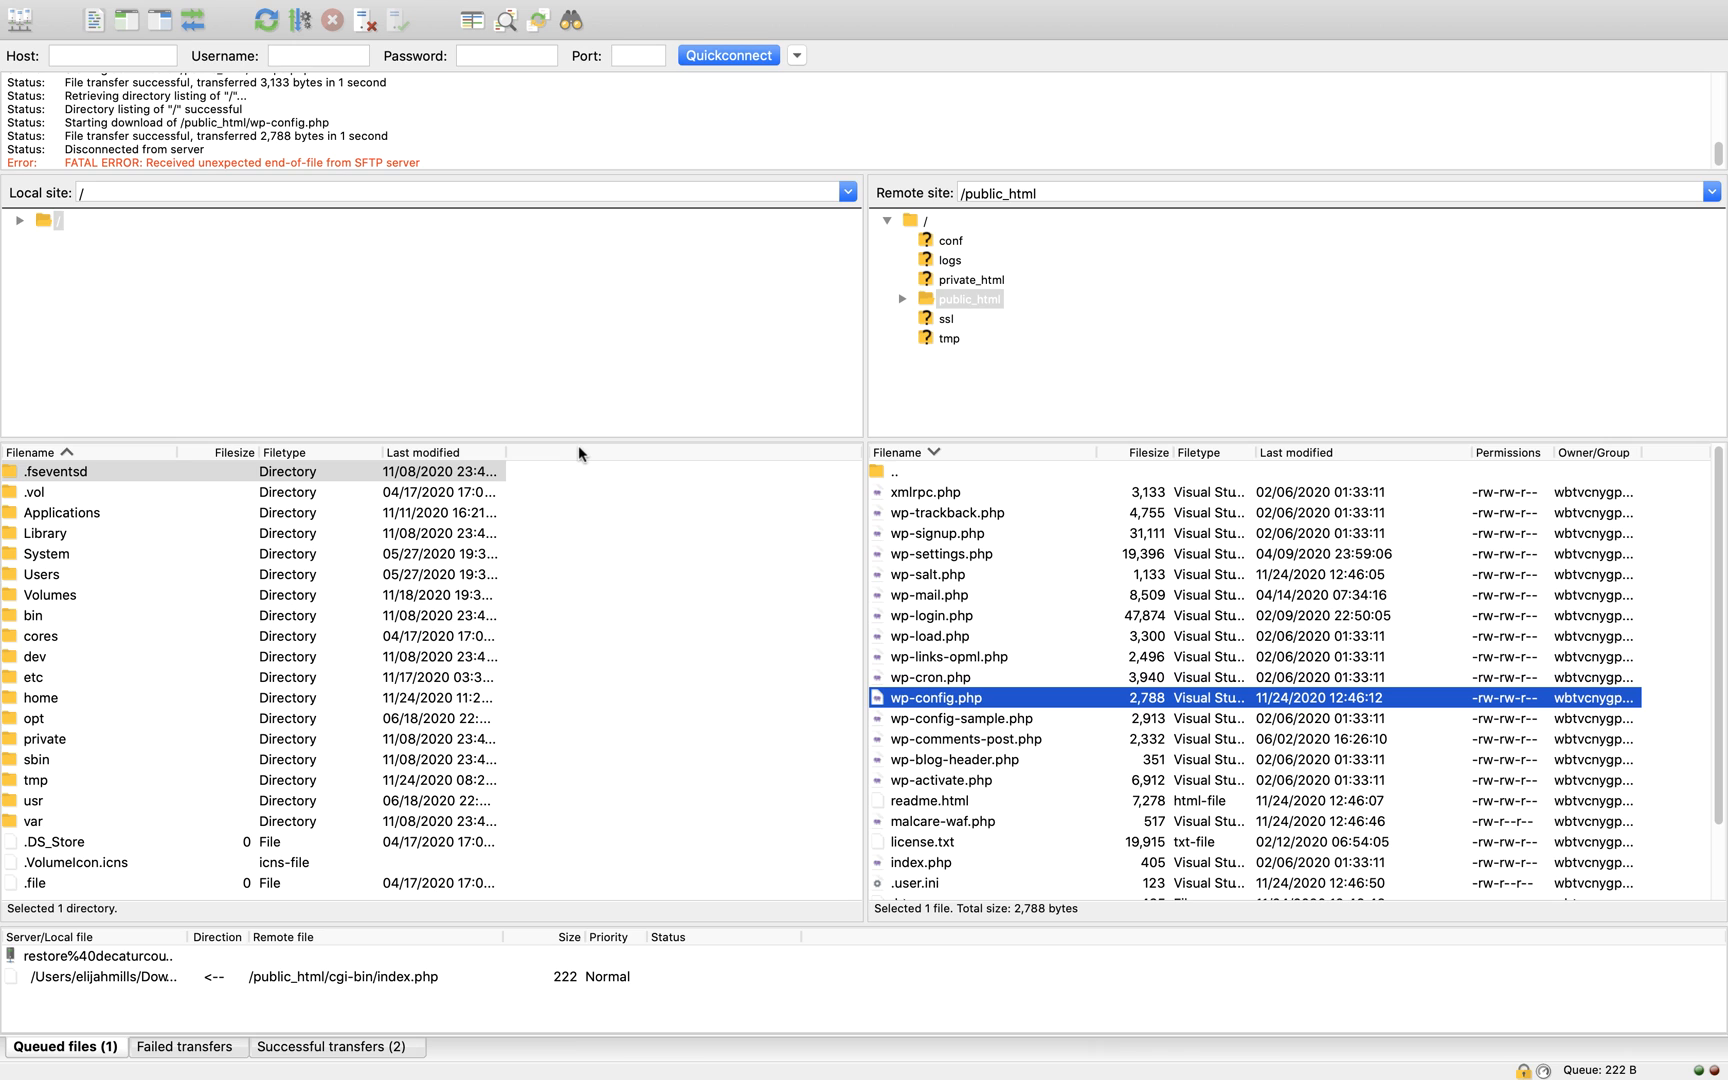
right_click(940, 697)
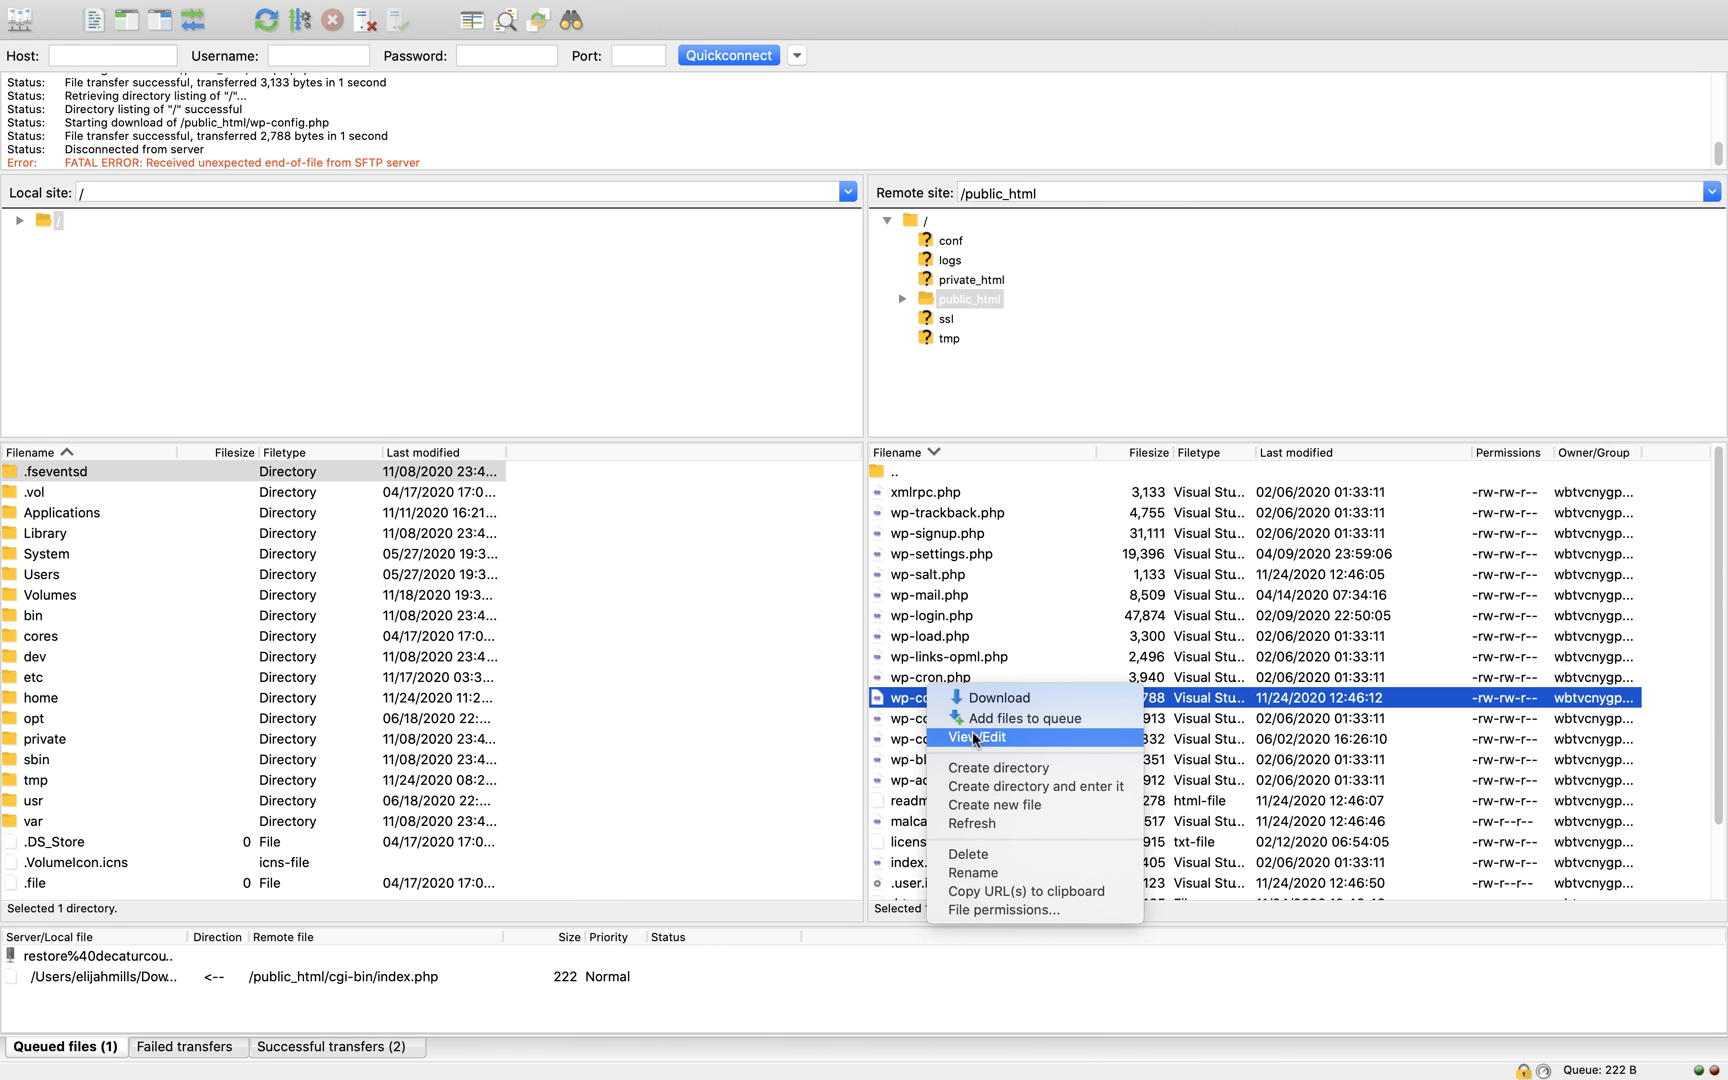
click(975, 738)
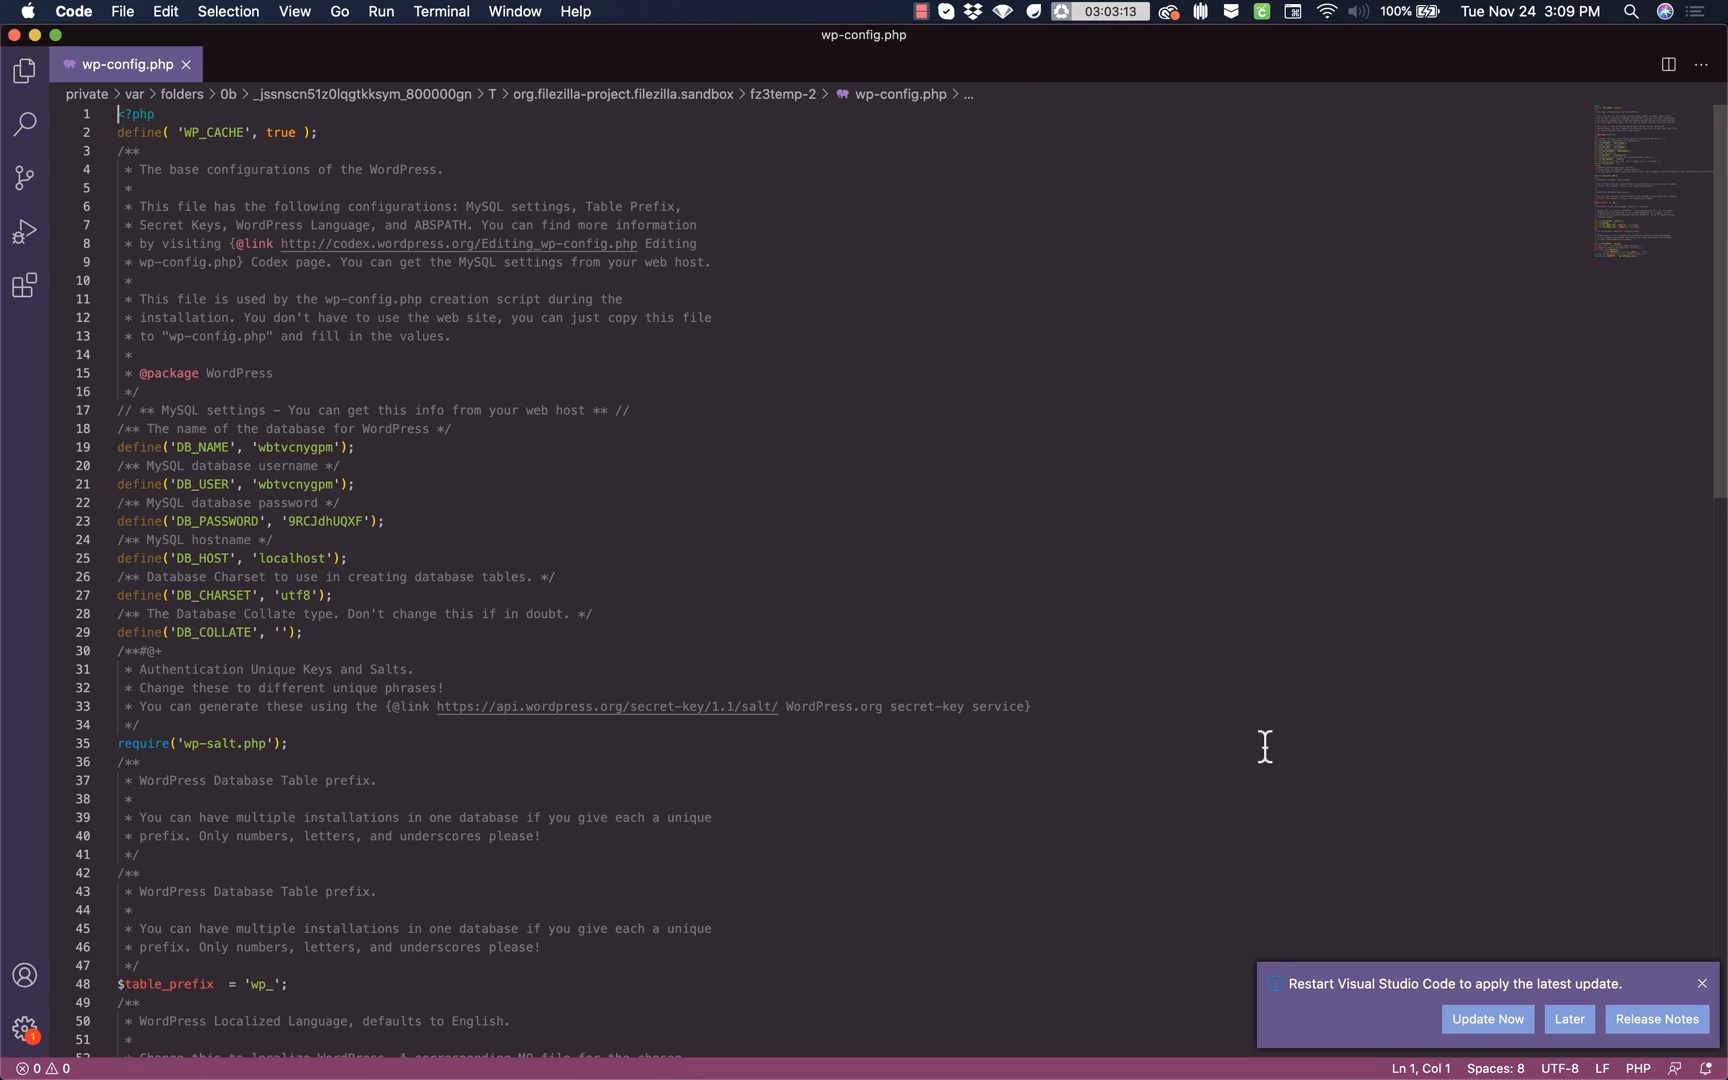
scroll(1266, 747, down, 10)
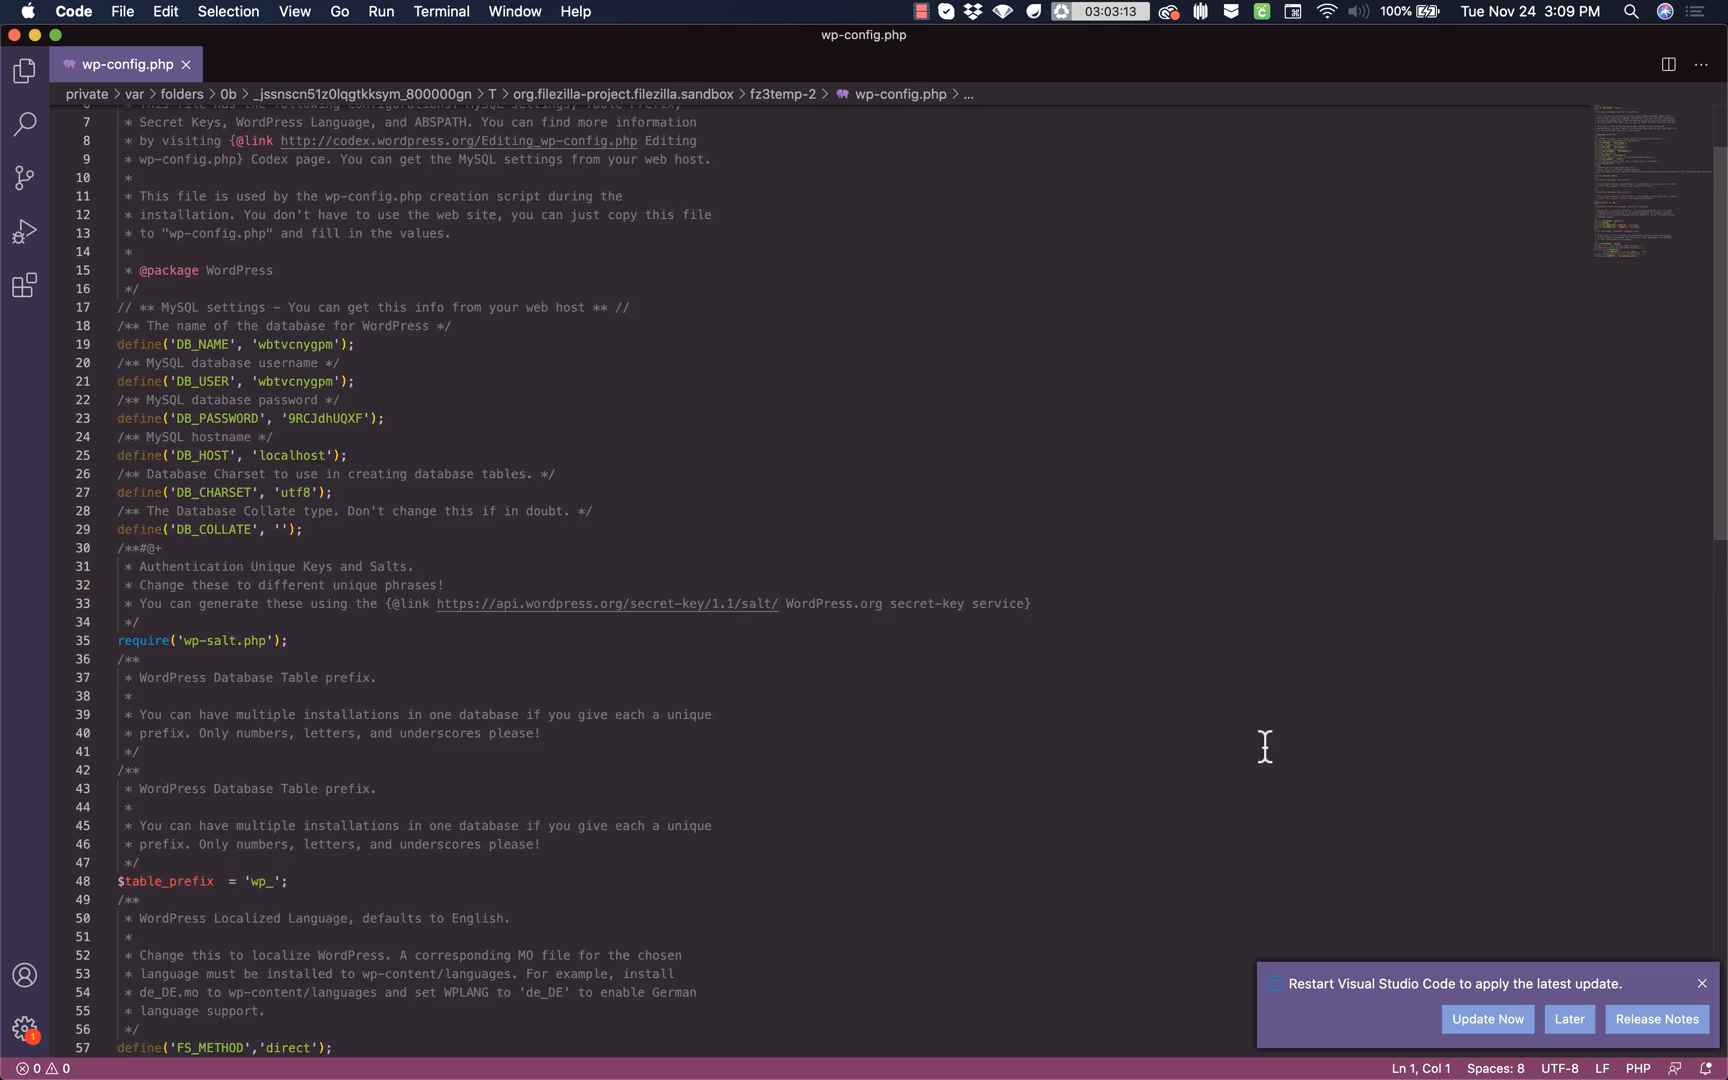
scroll(1266, 746, down, 5)
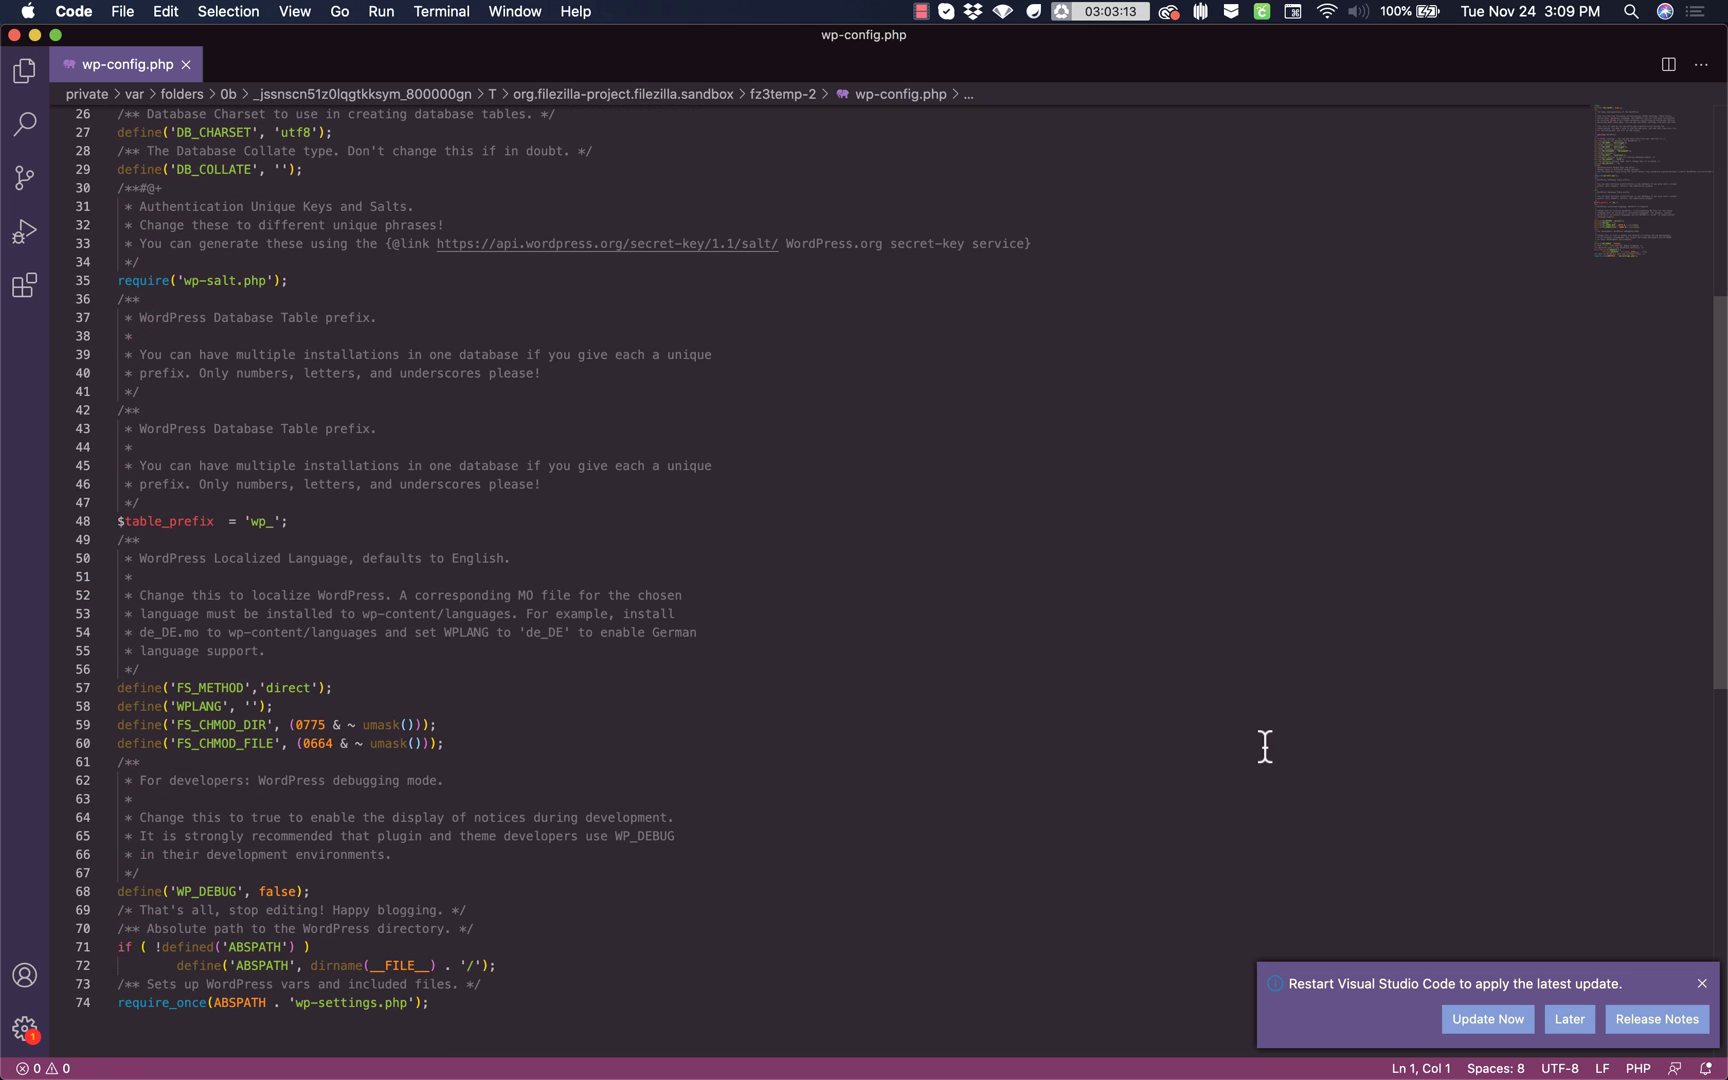
Add a new line 68 after line 67 with the WPCD_ENCRYPTION_KEY define line
click(195, 872)
key(Return)
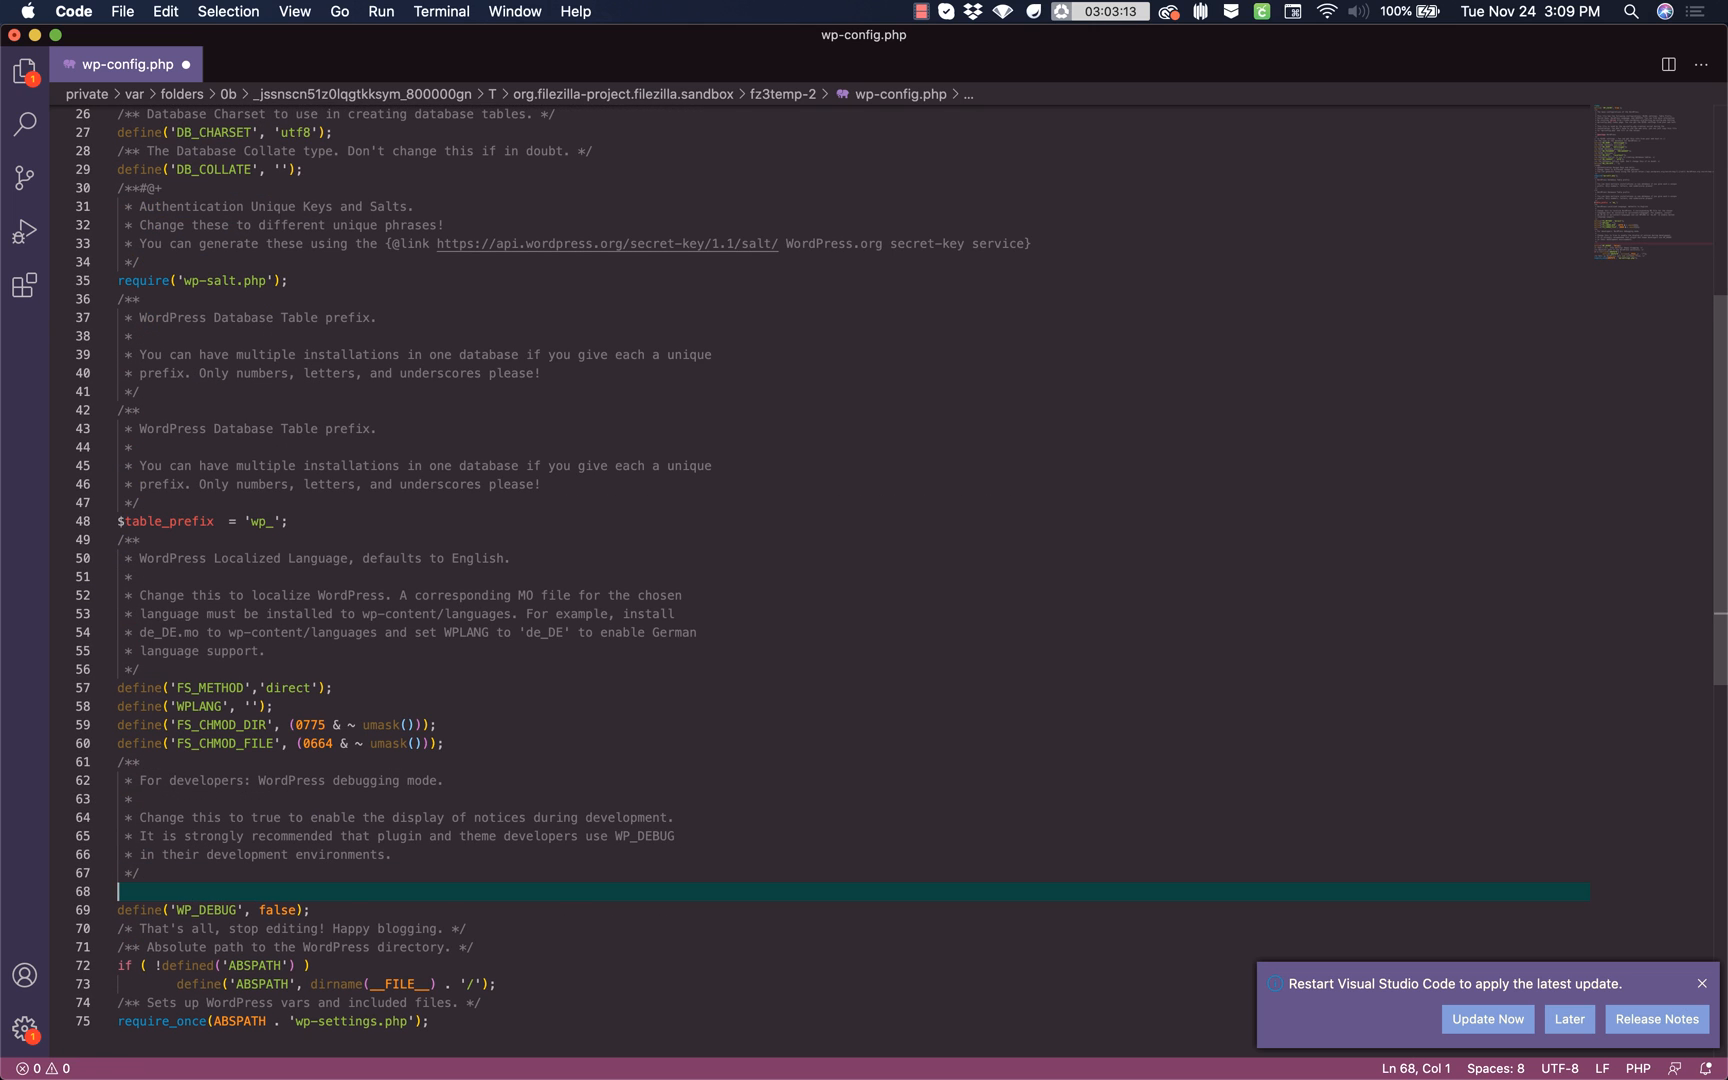
text(define('WPCD_ENCRYPTION_KEY', 'your very long encryption key goes here');)
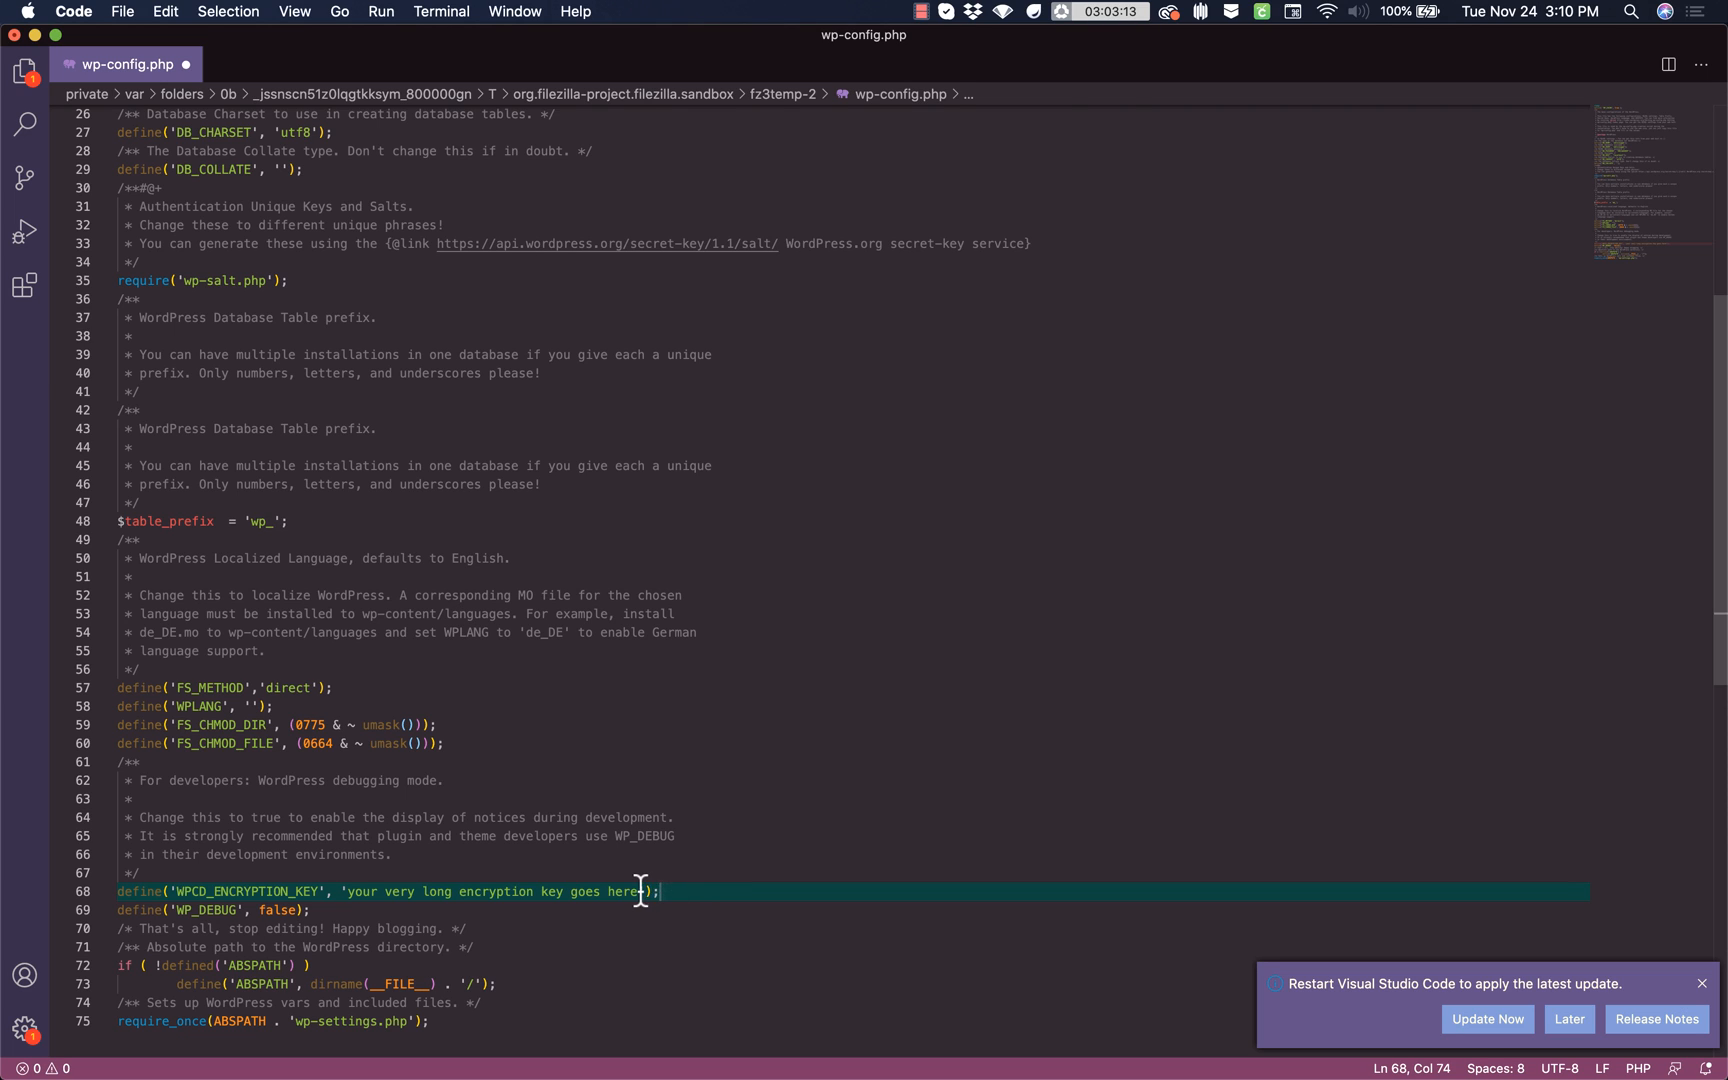
Replace the placeholder key with a long random key and save wp-config.php
drag(641, 891, 489, 913)
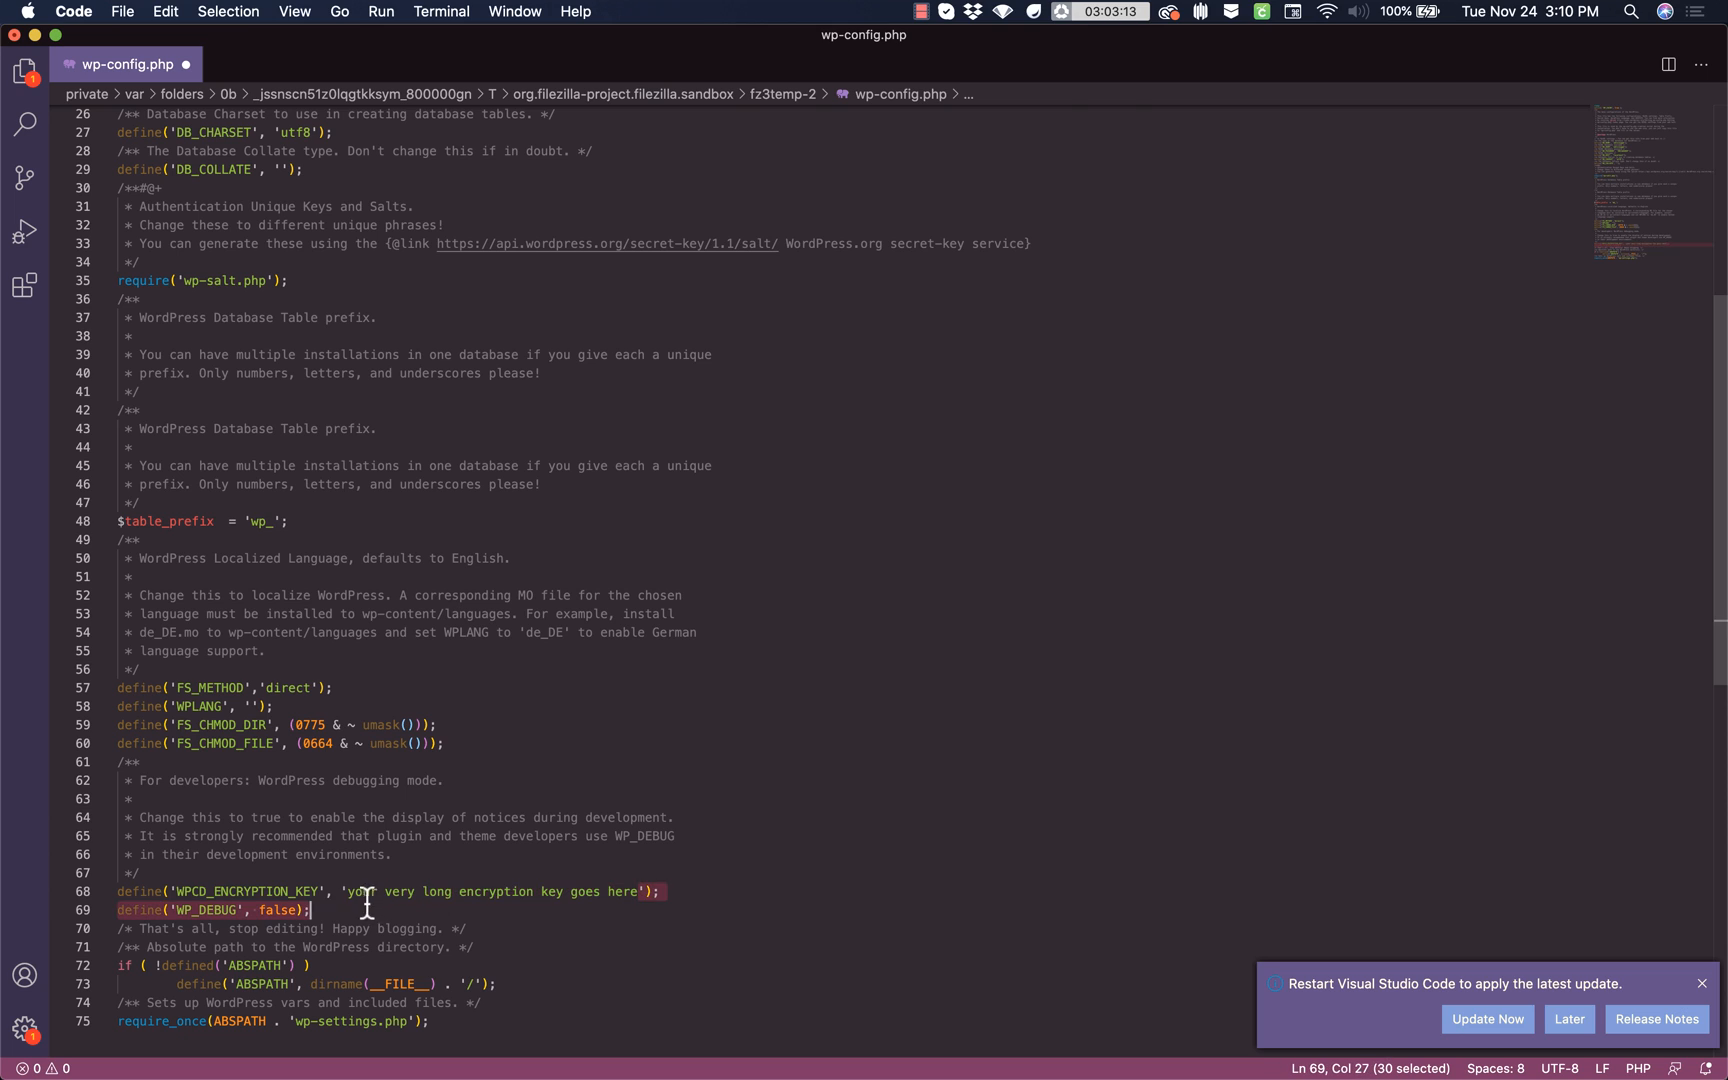
drag(640, 891, 347, 892)
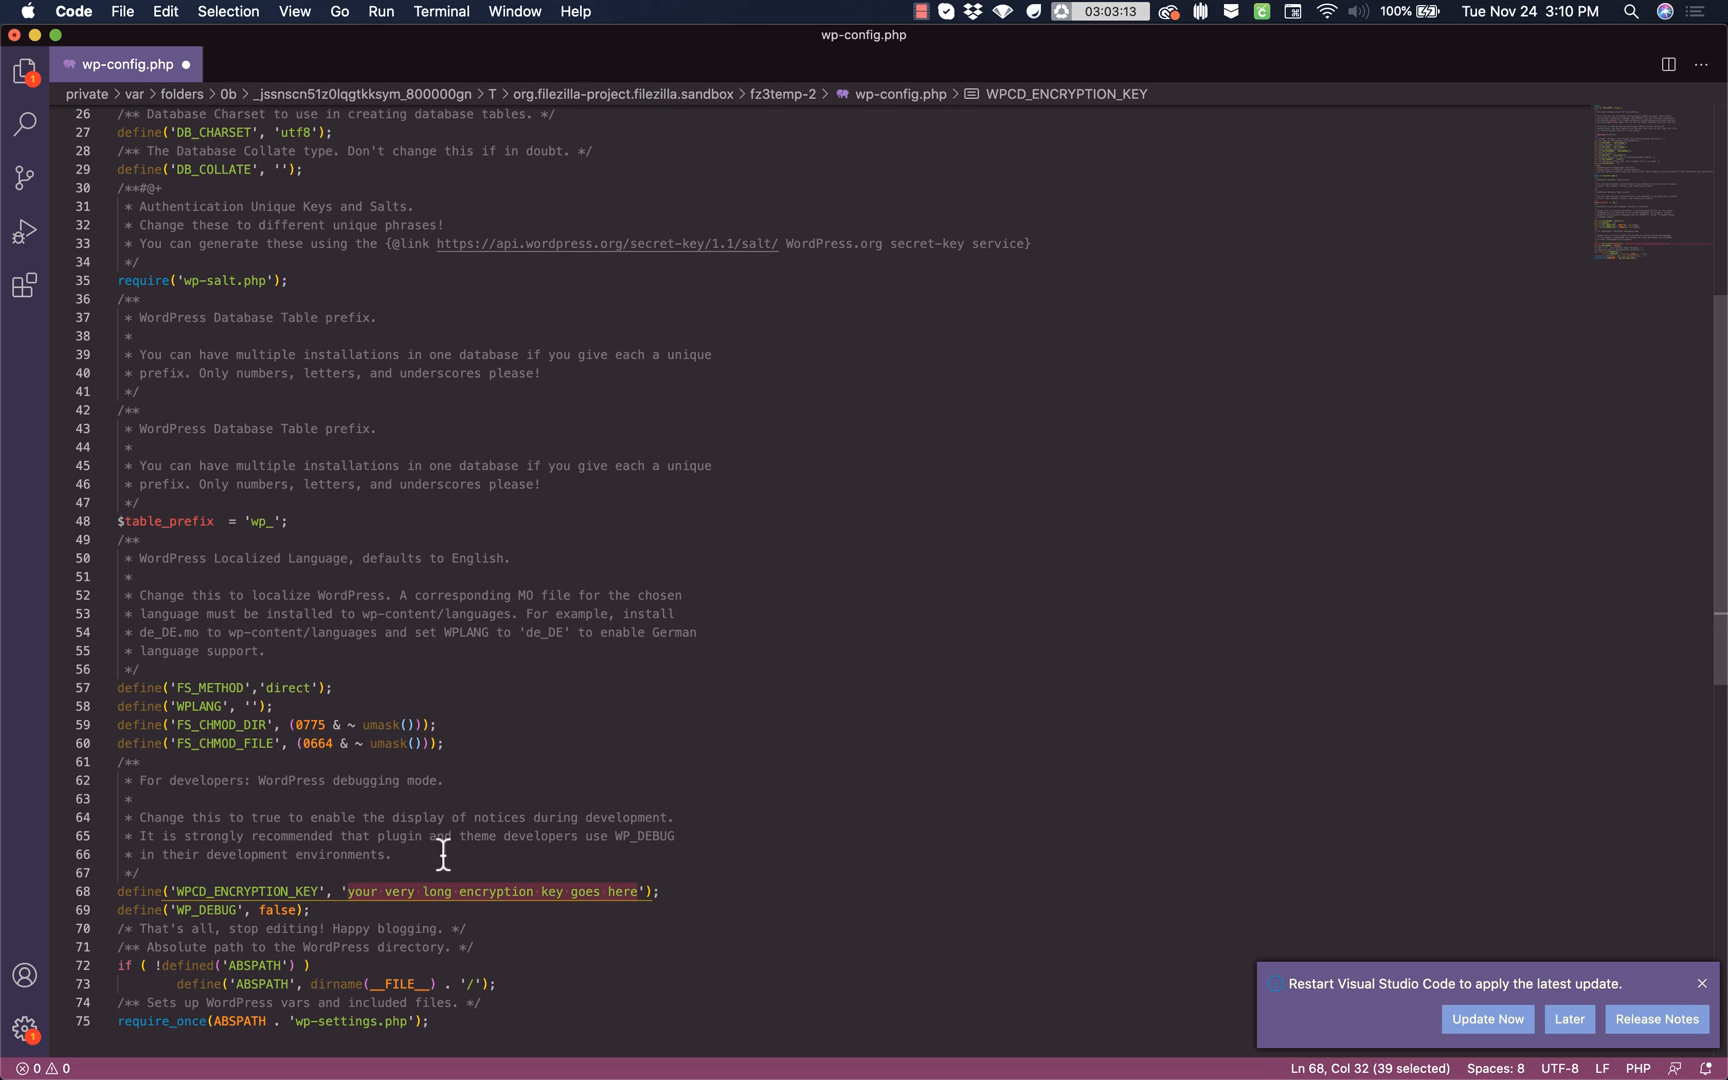
key(super+v)
key(super+s)
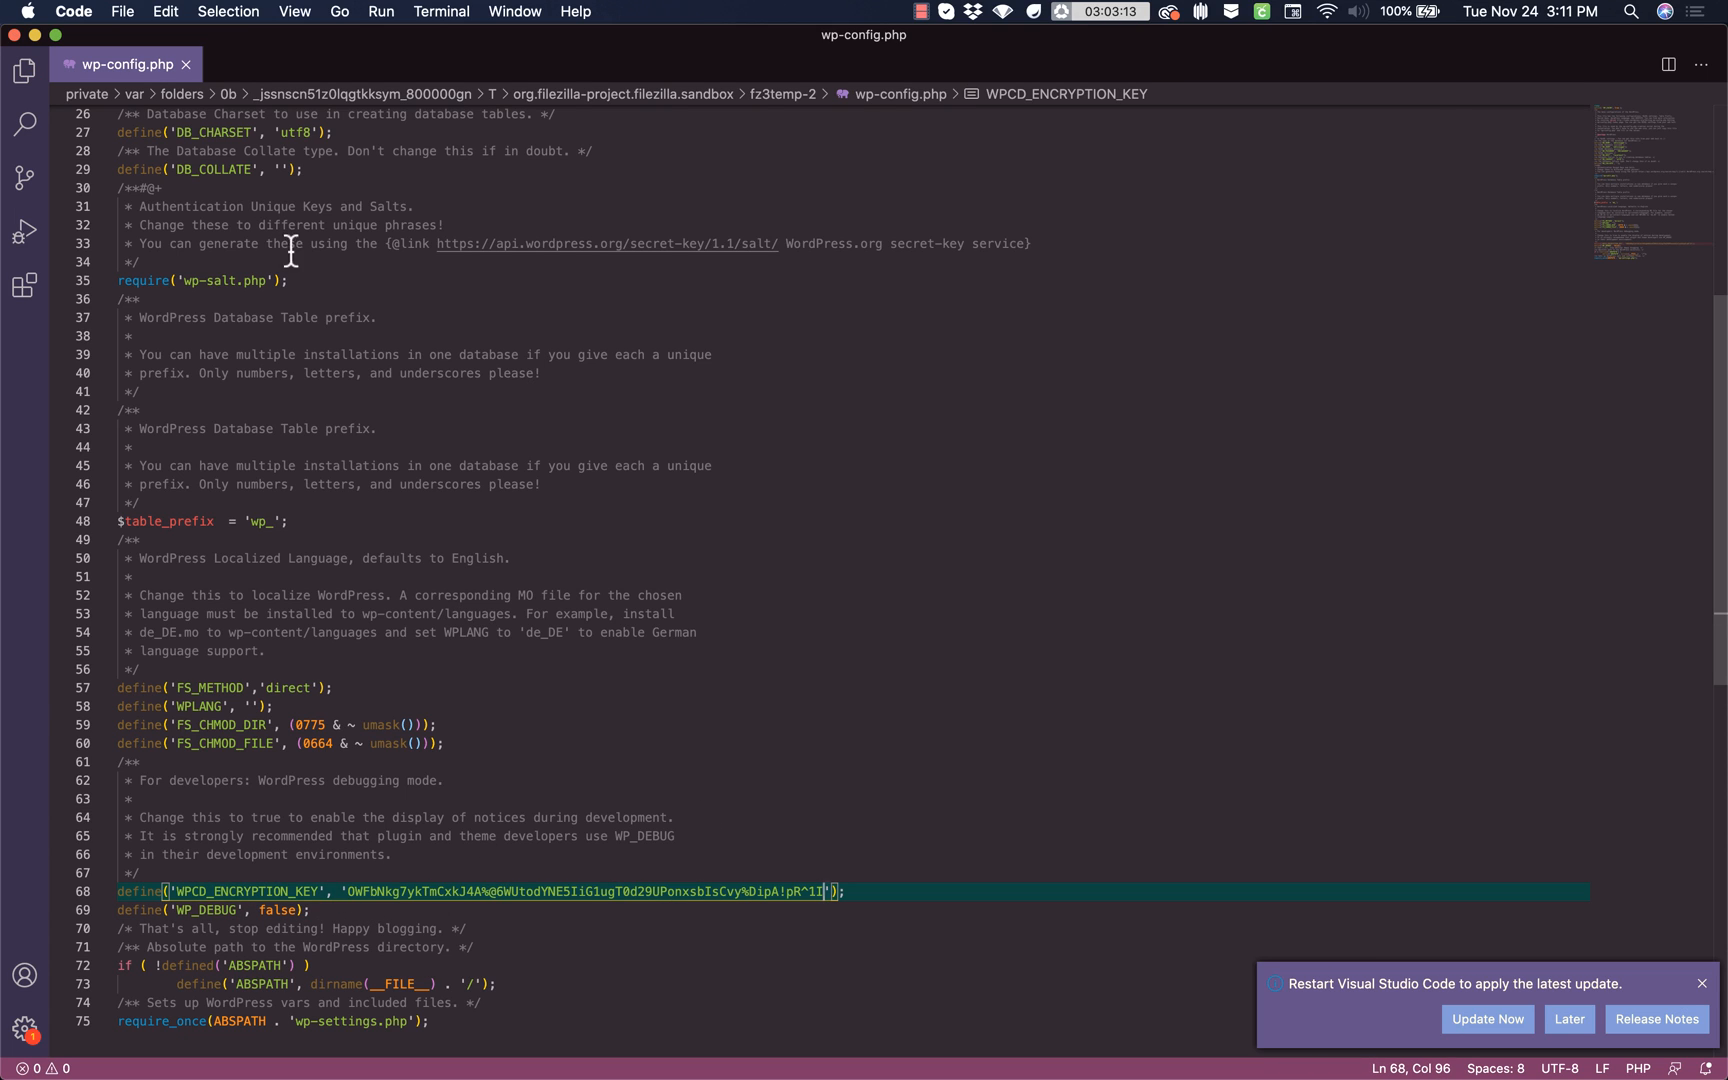
Confirm the upload of the changed wp-config.php and reload the dashboard to verify the warning is gone
click(12, 35)
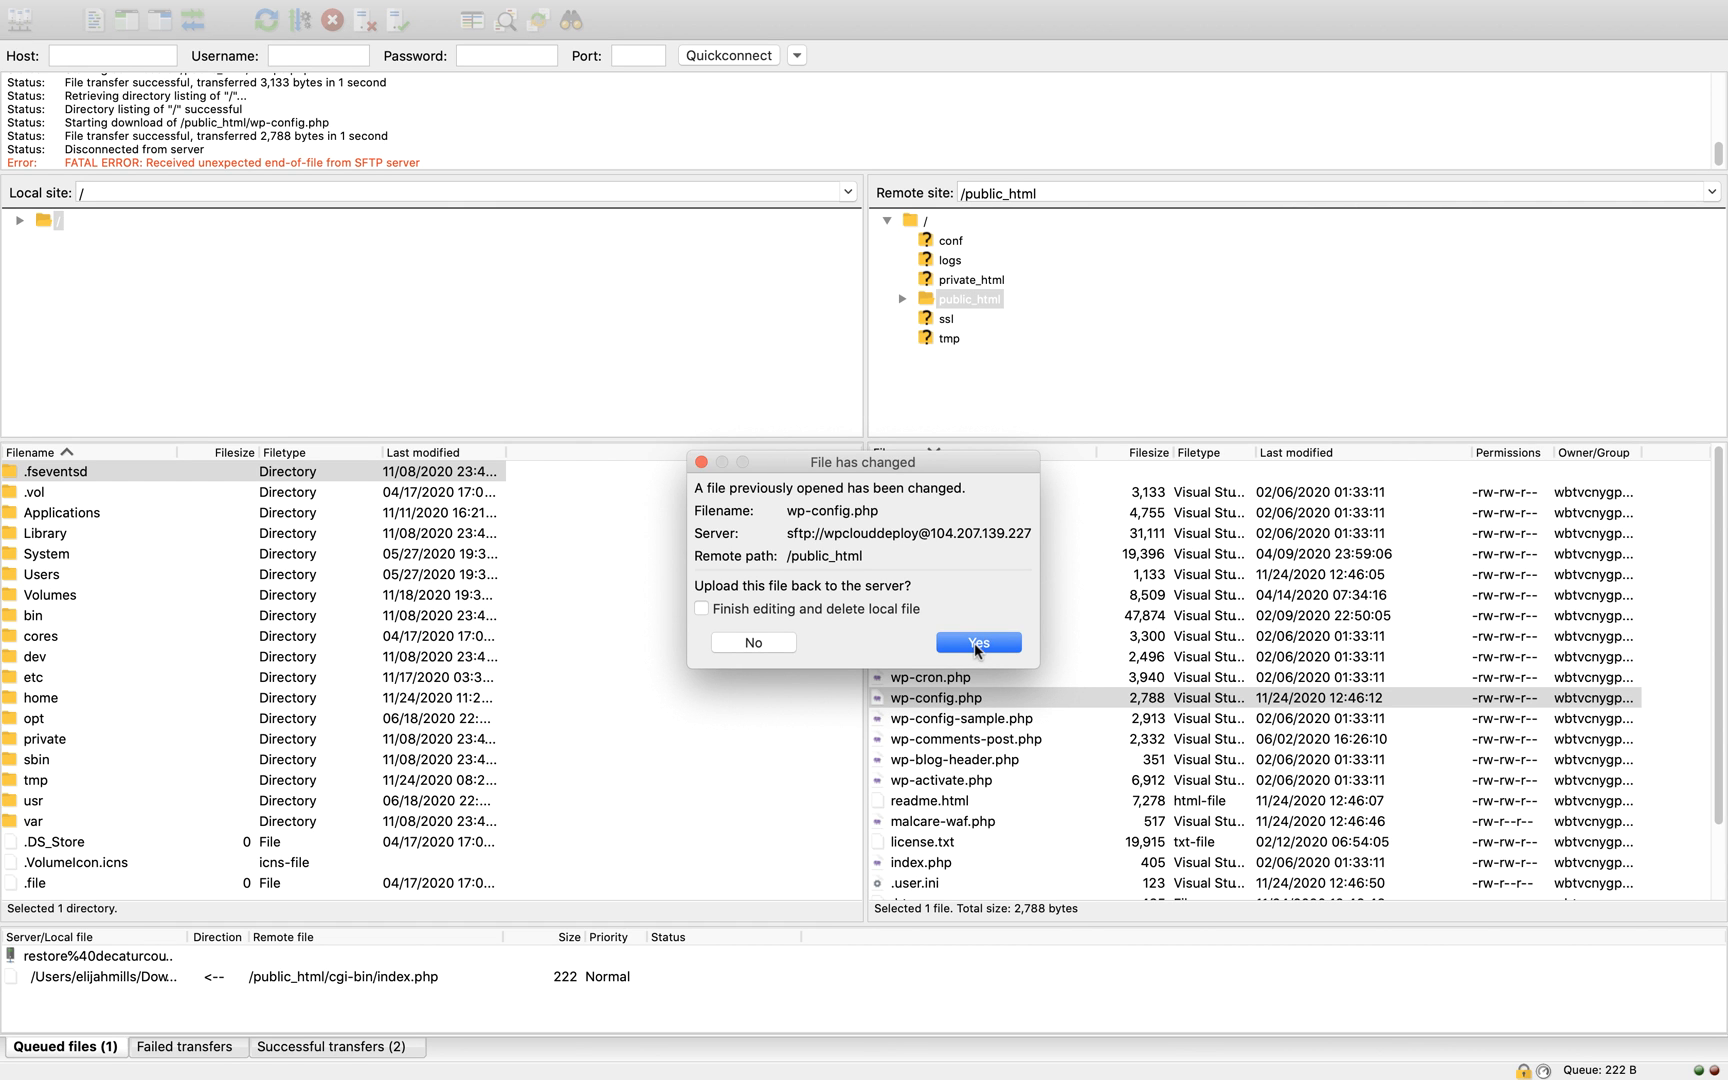
click(971, 647)
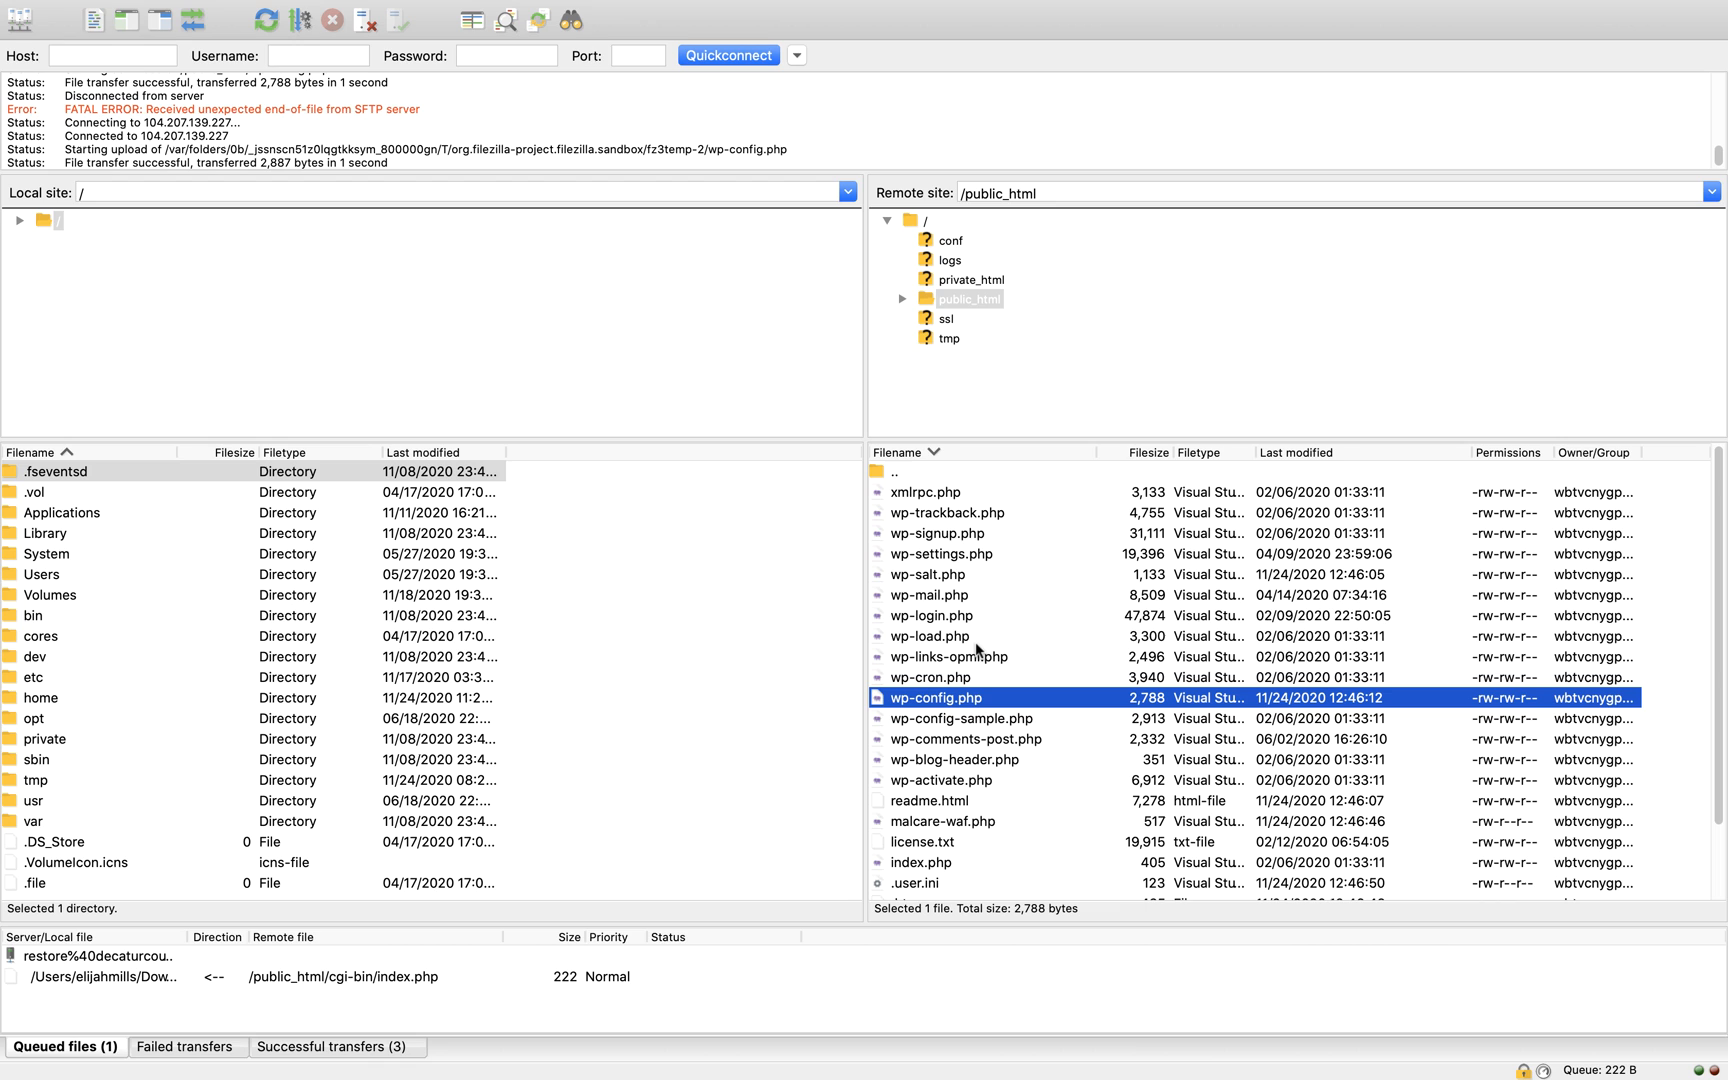
key(ctrl+Right)
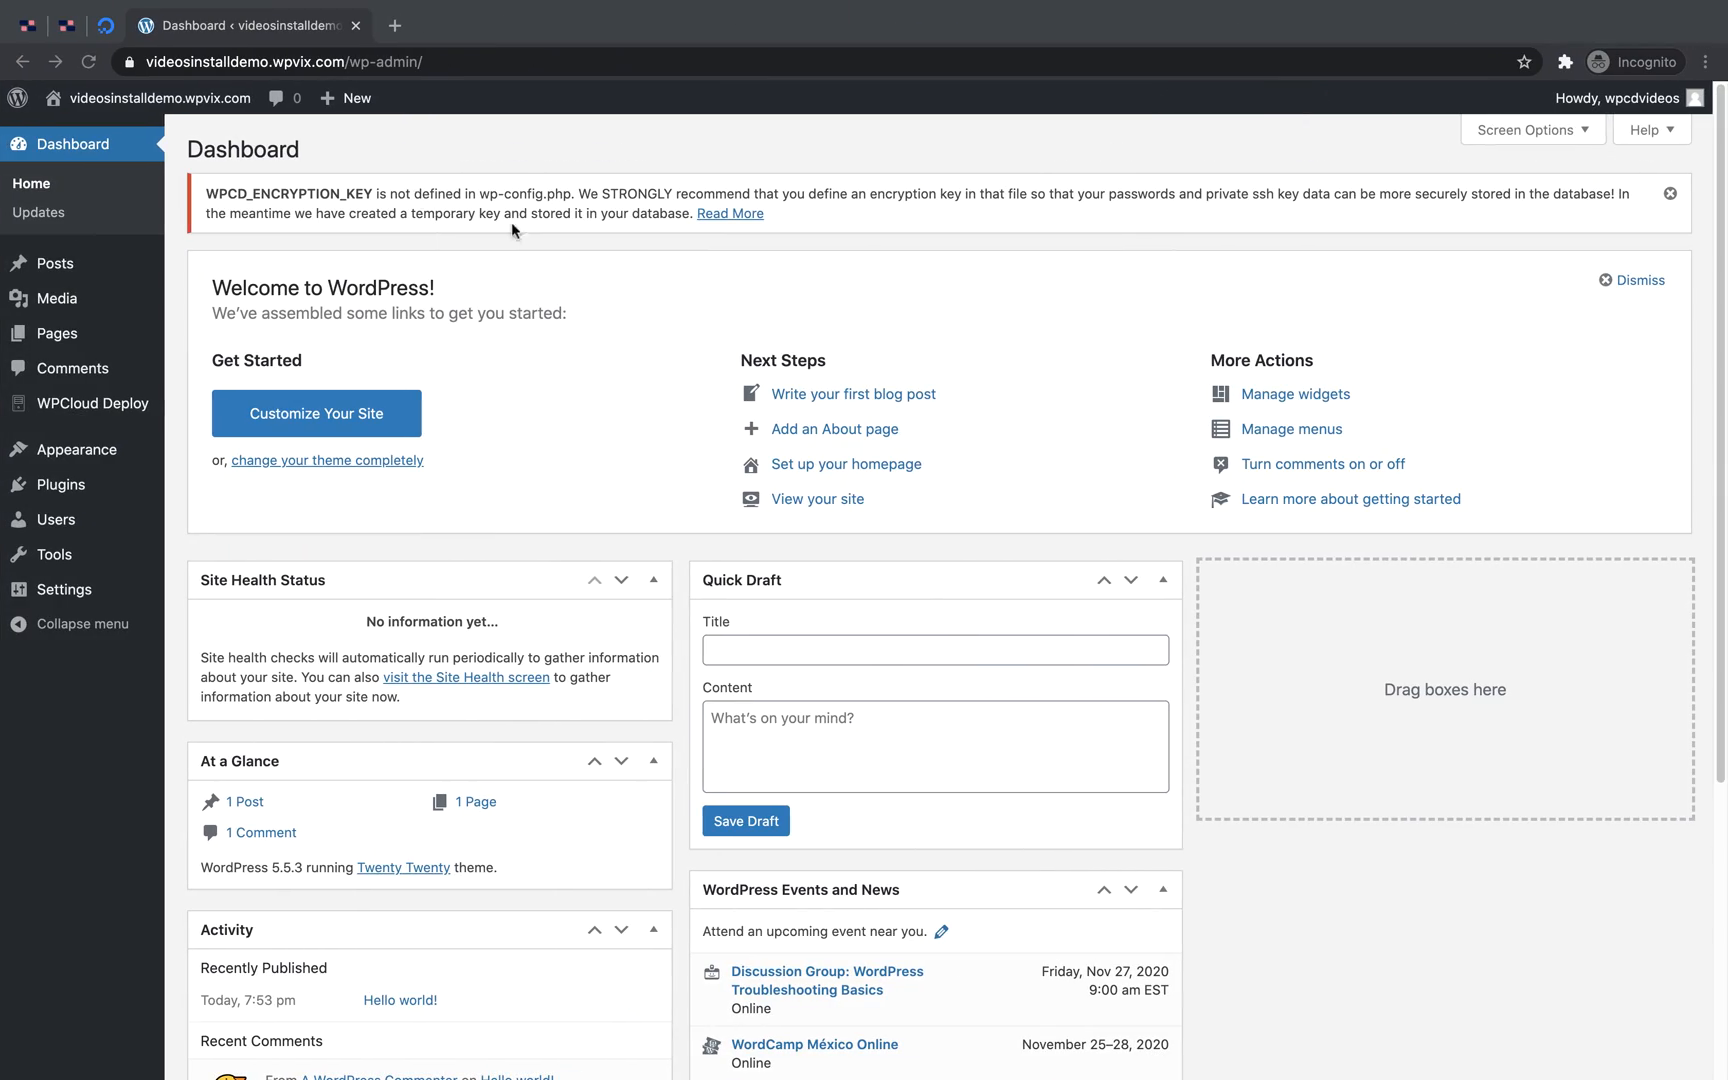
key(super+r)
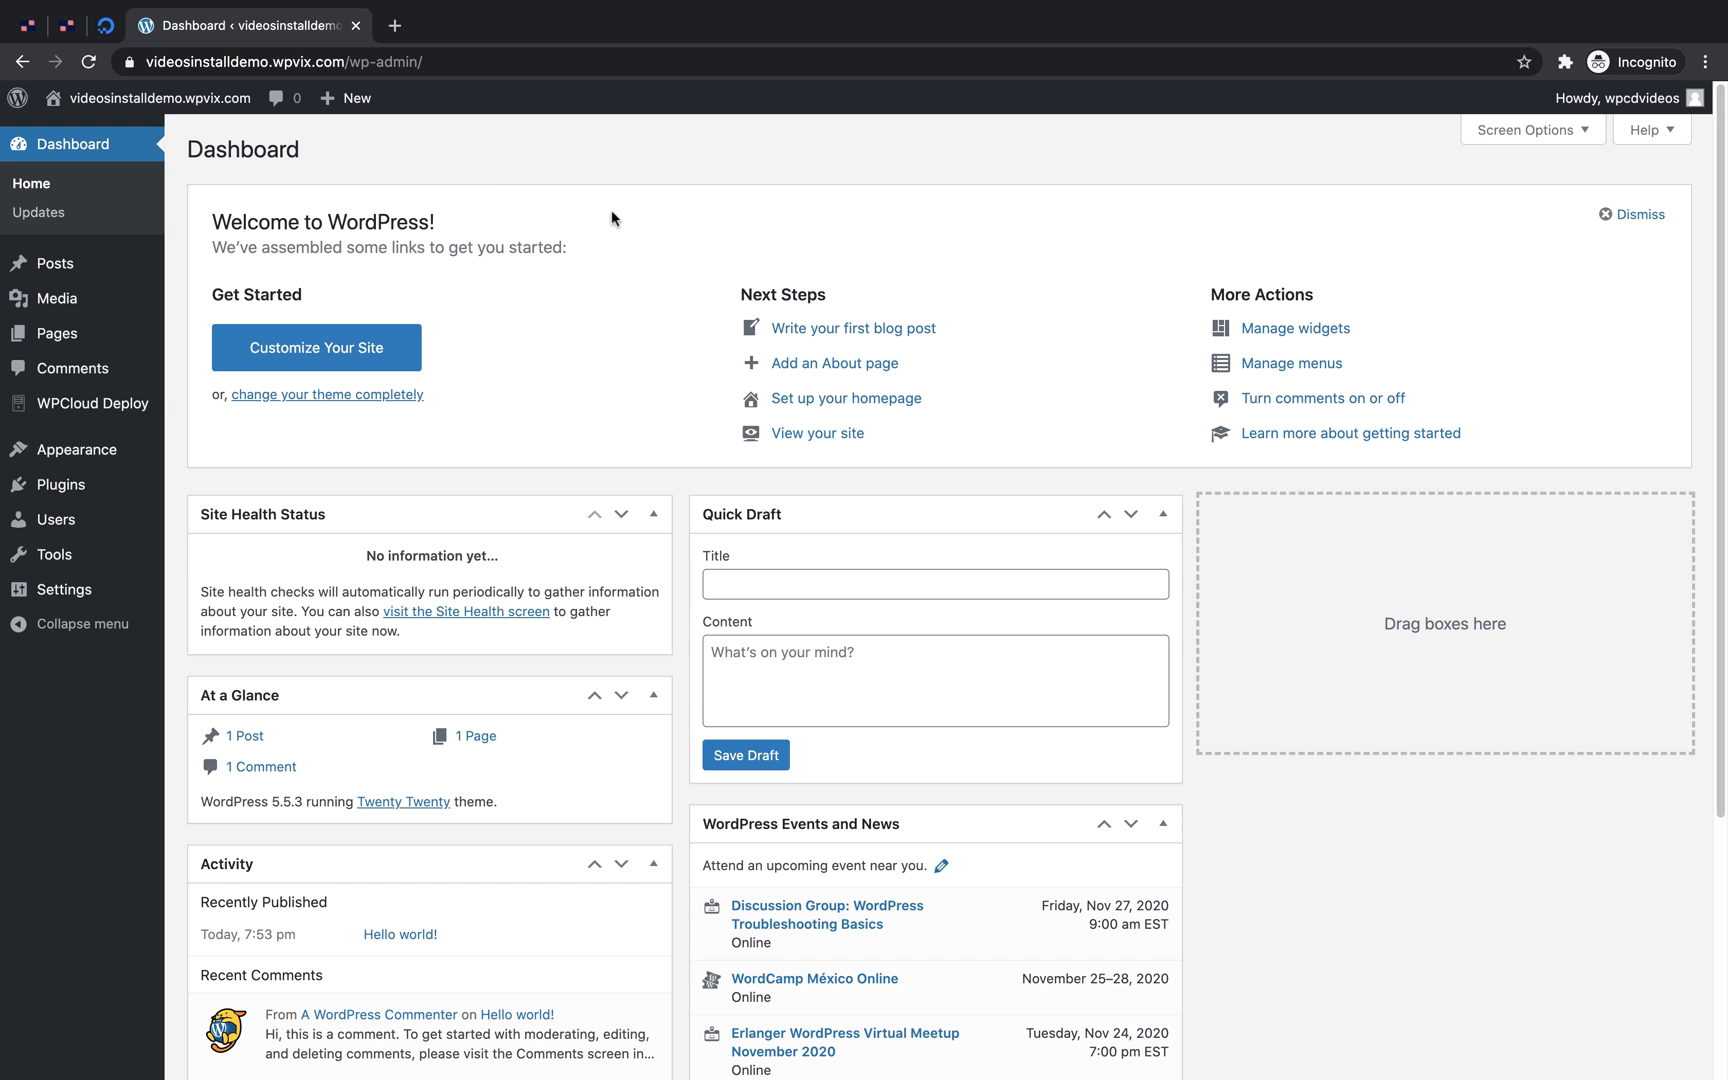
Go to DigitalOcean account Settings > Security and start adding an SSH key
click(106, 25)
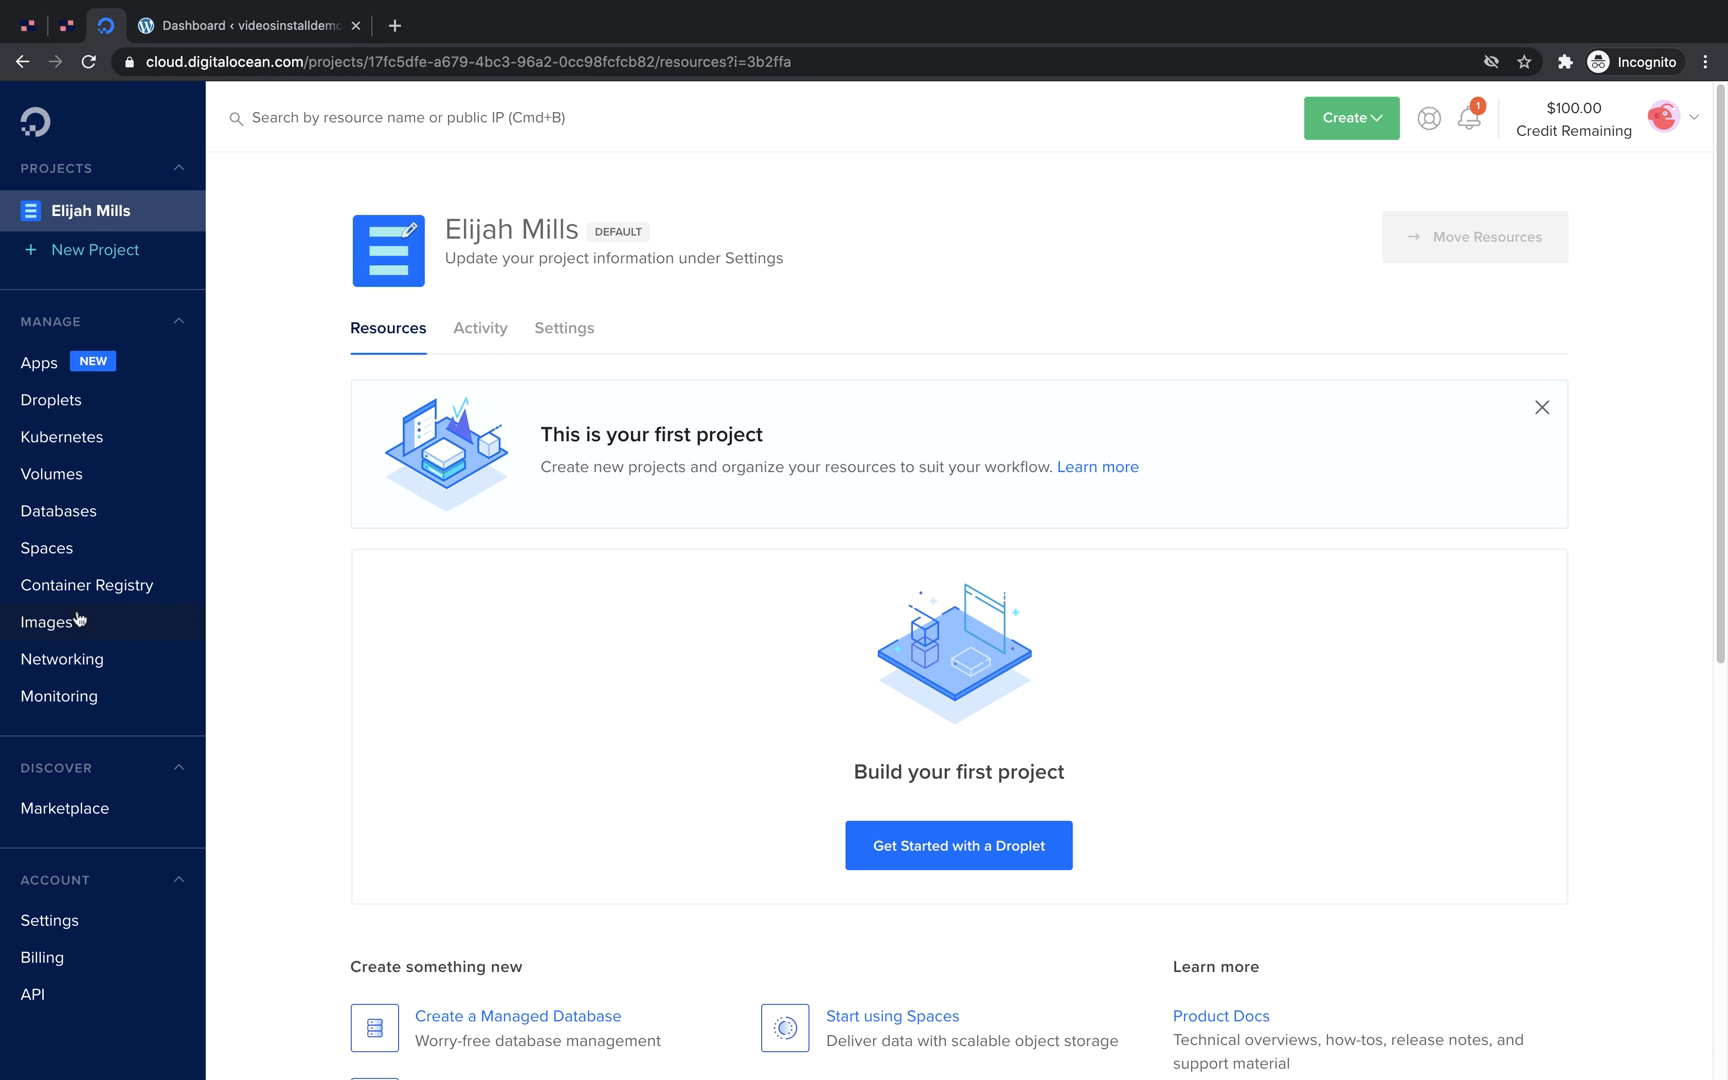
click(49, 921)
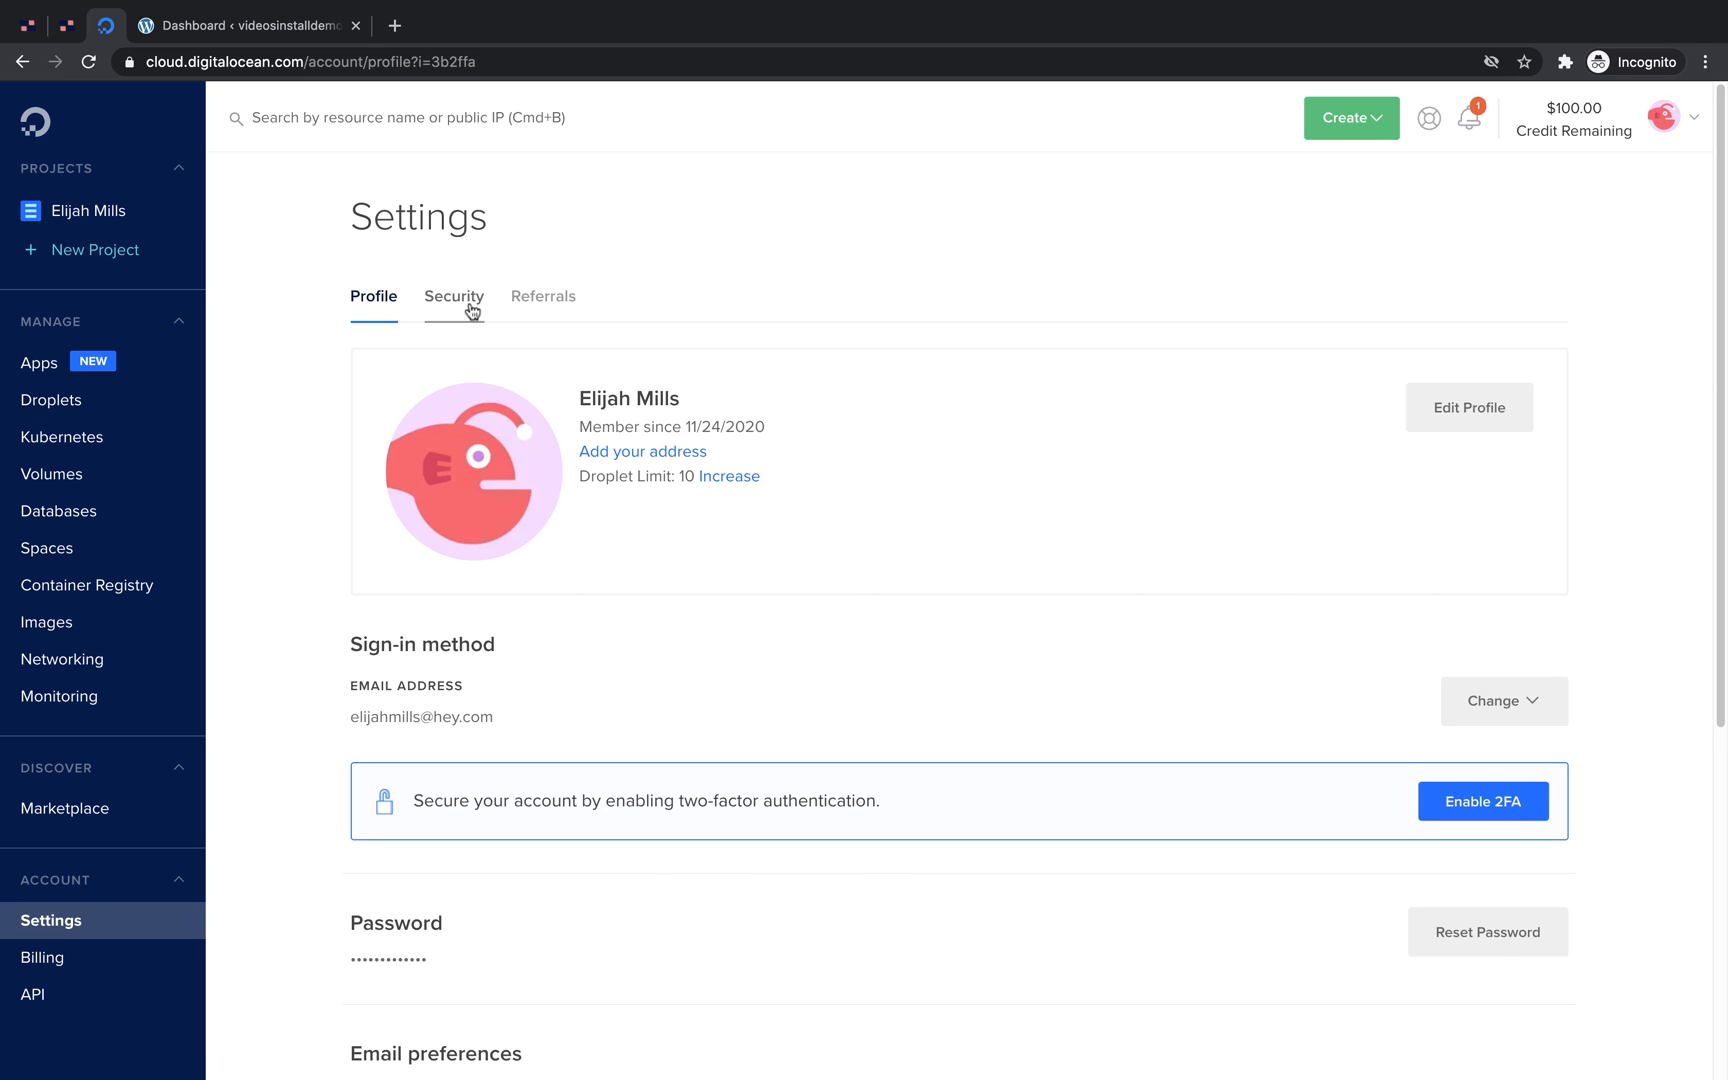
click(473, 308)
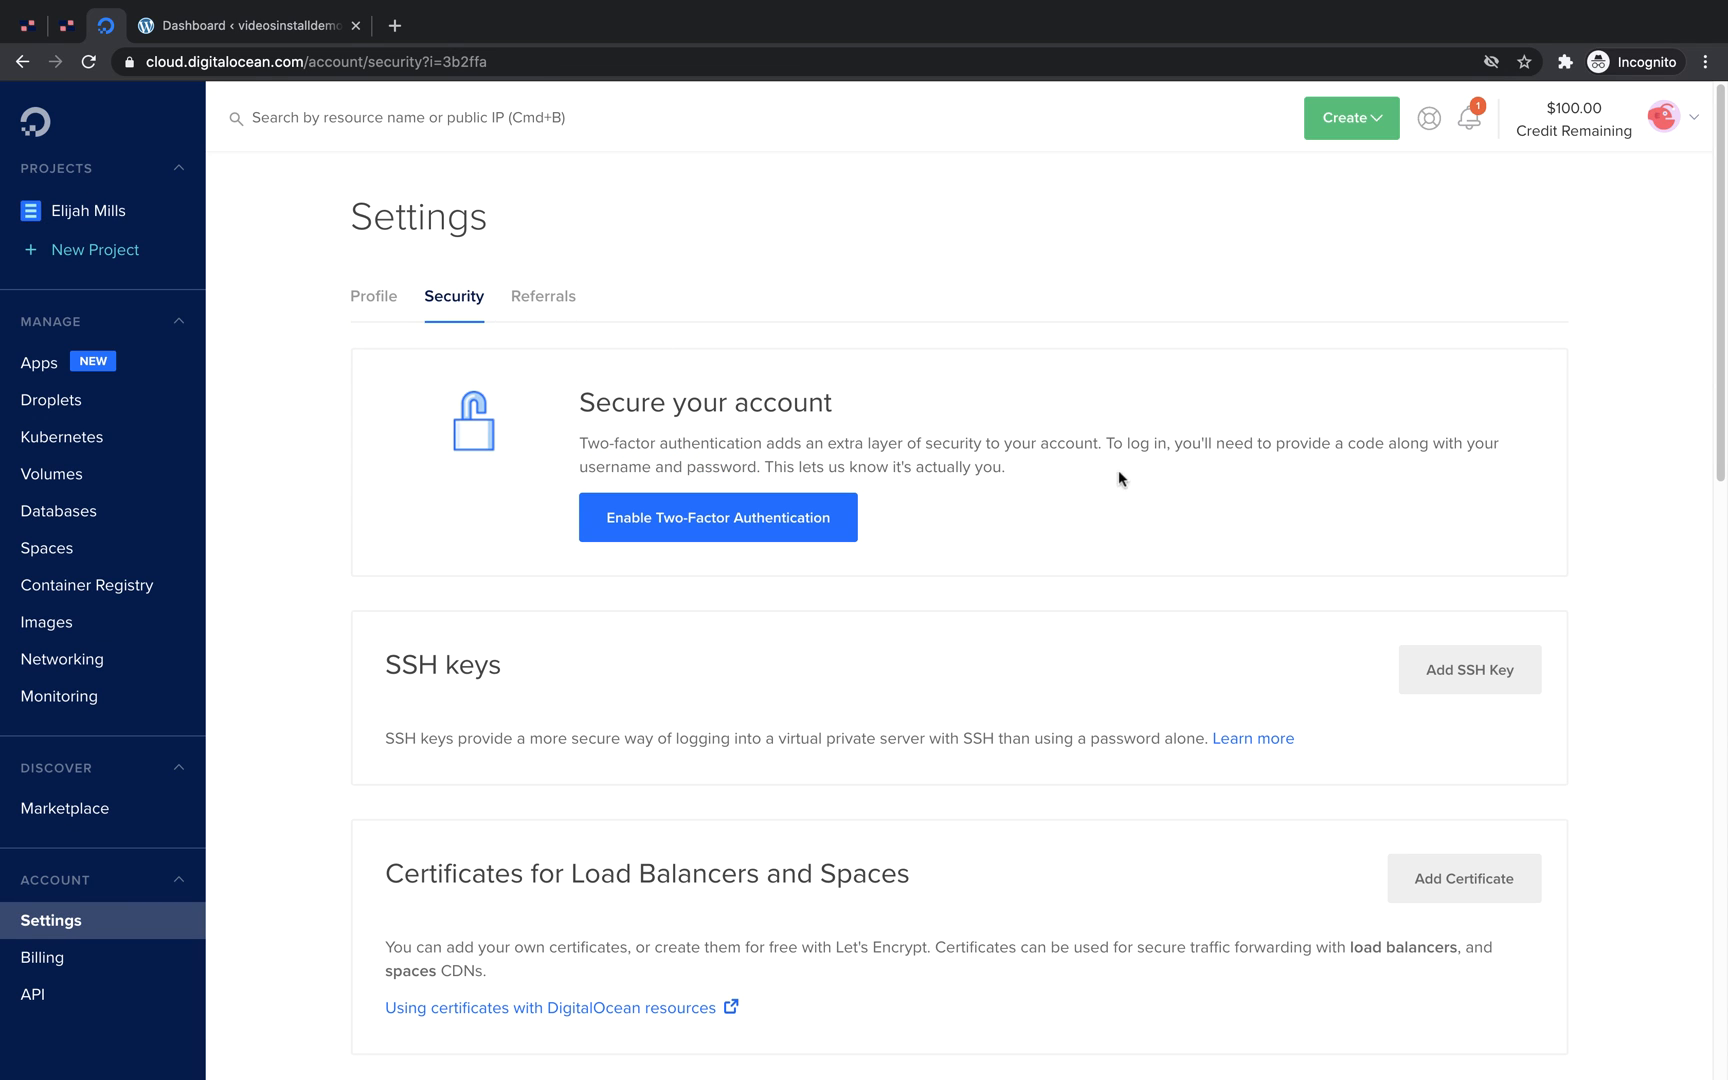
click(1469, 668)
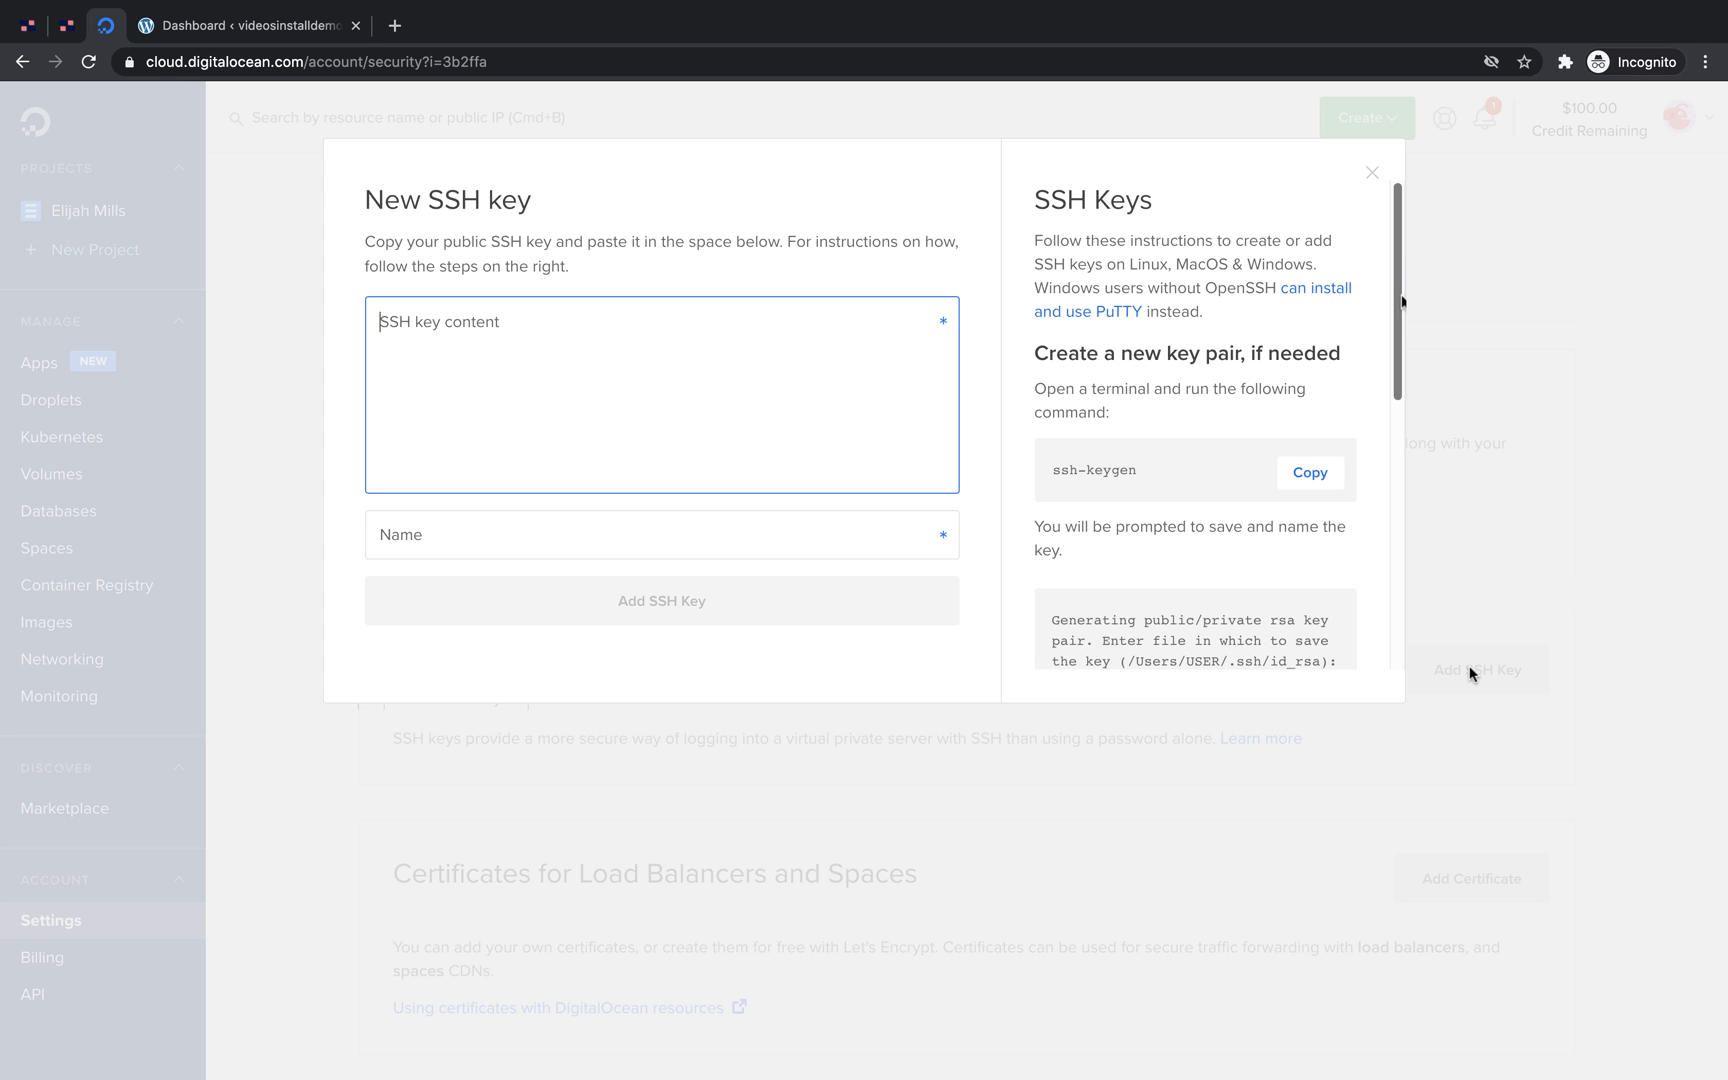
drag(1401, 300, 1401, 351)
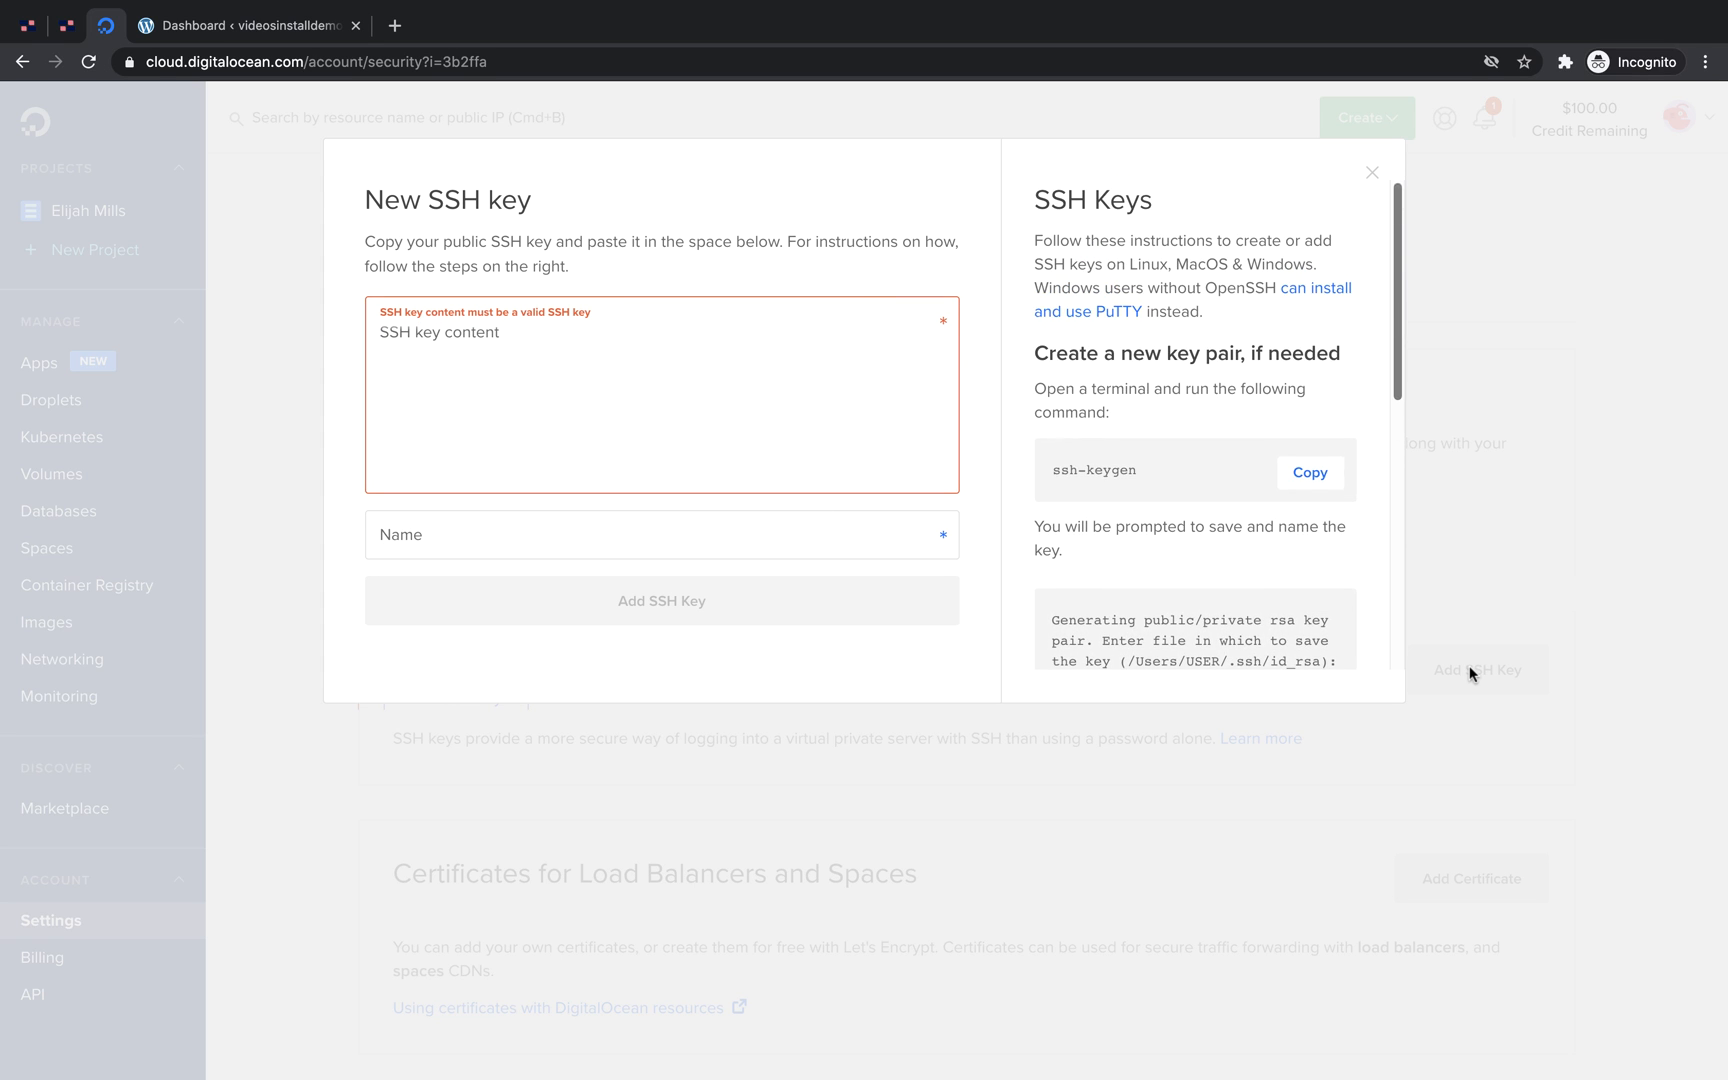
Paste the public SSH key, name it WPCD and add it to the account
click(661, 360)
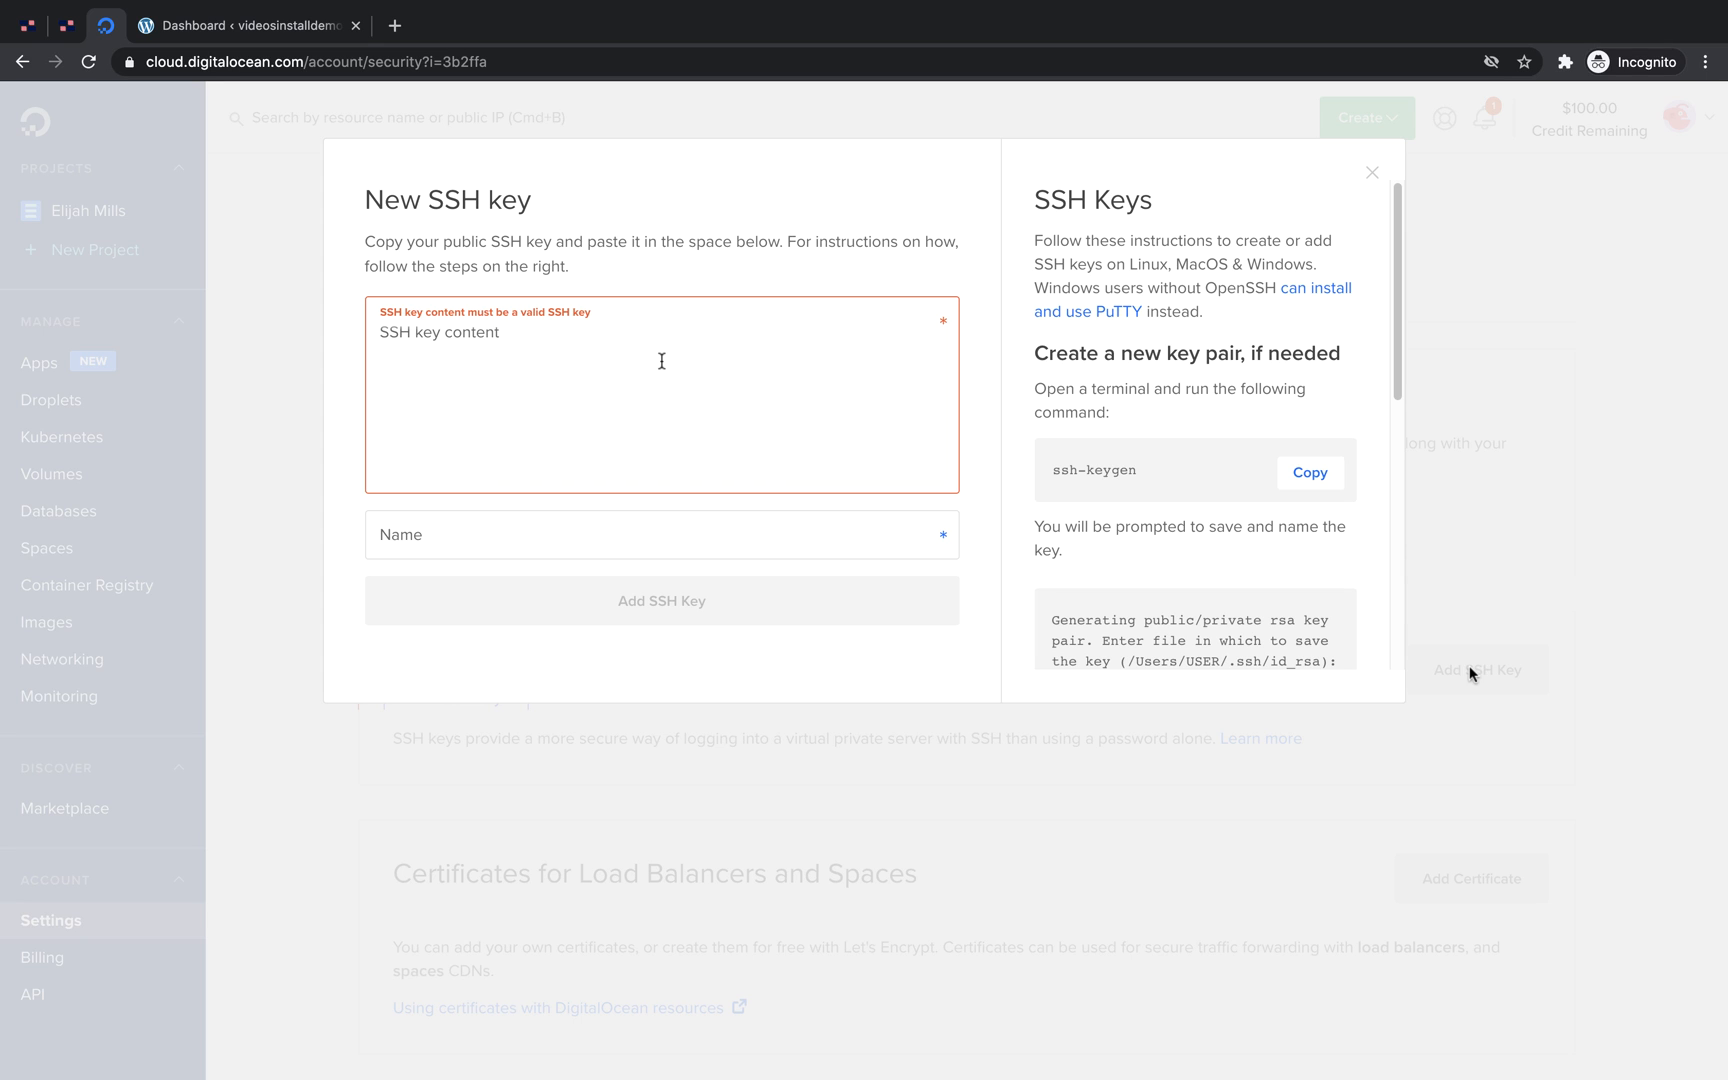
key(ctrl+v)
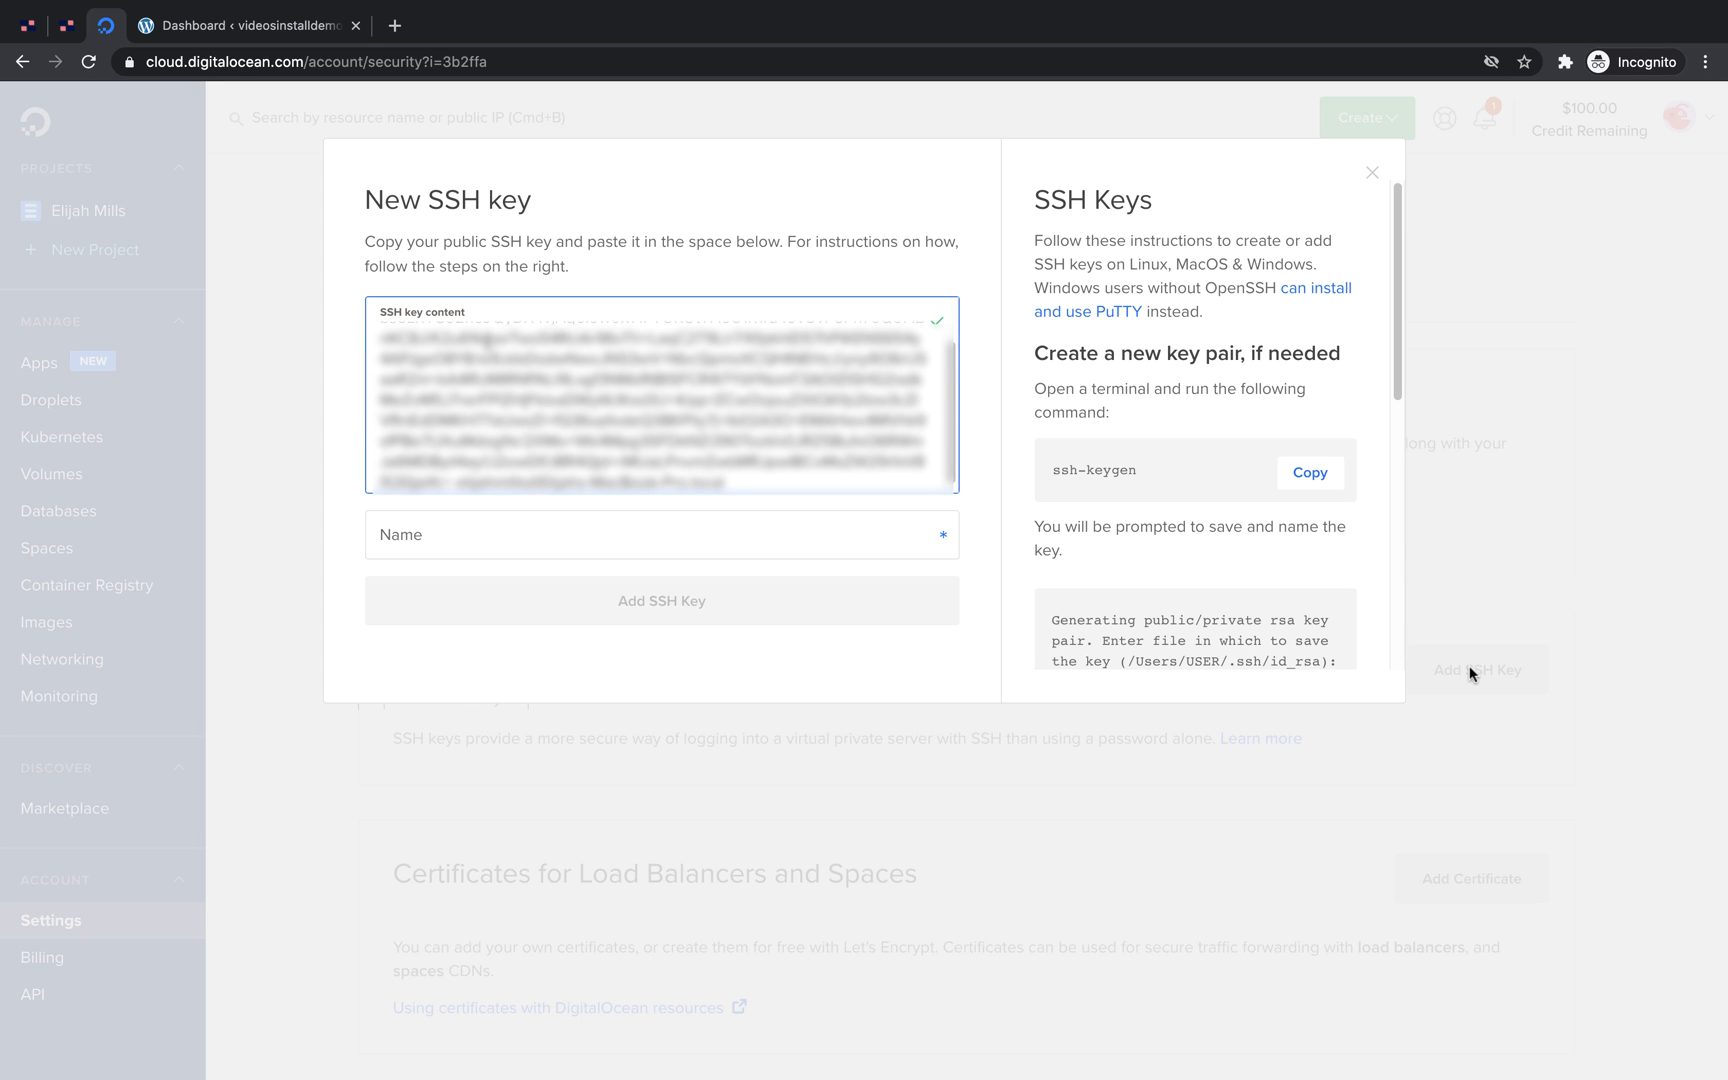
click(459, 533)
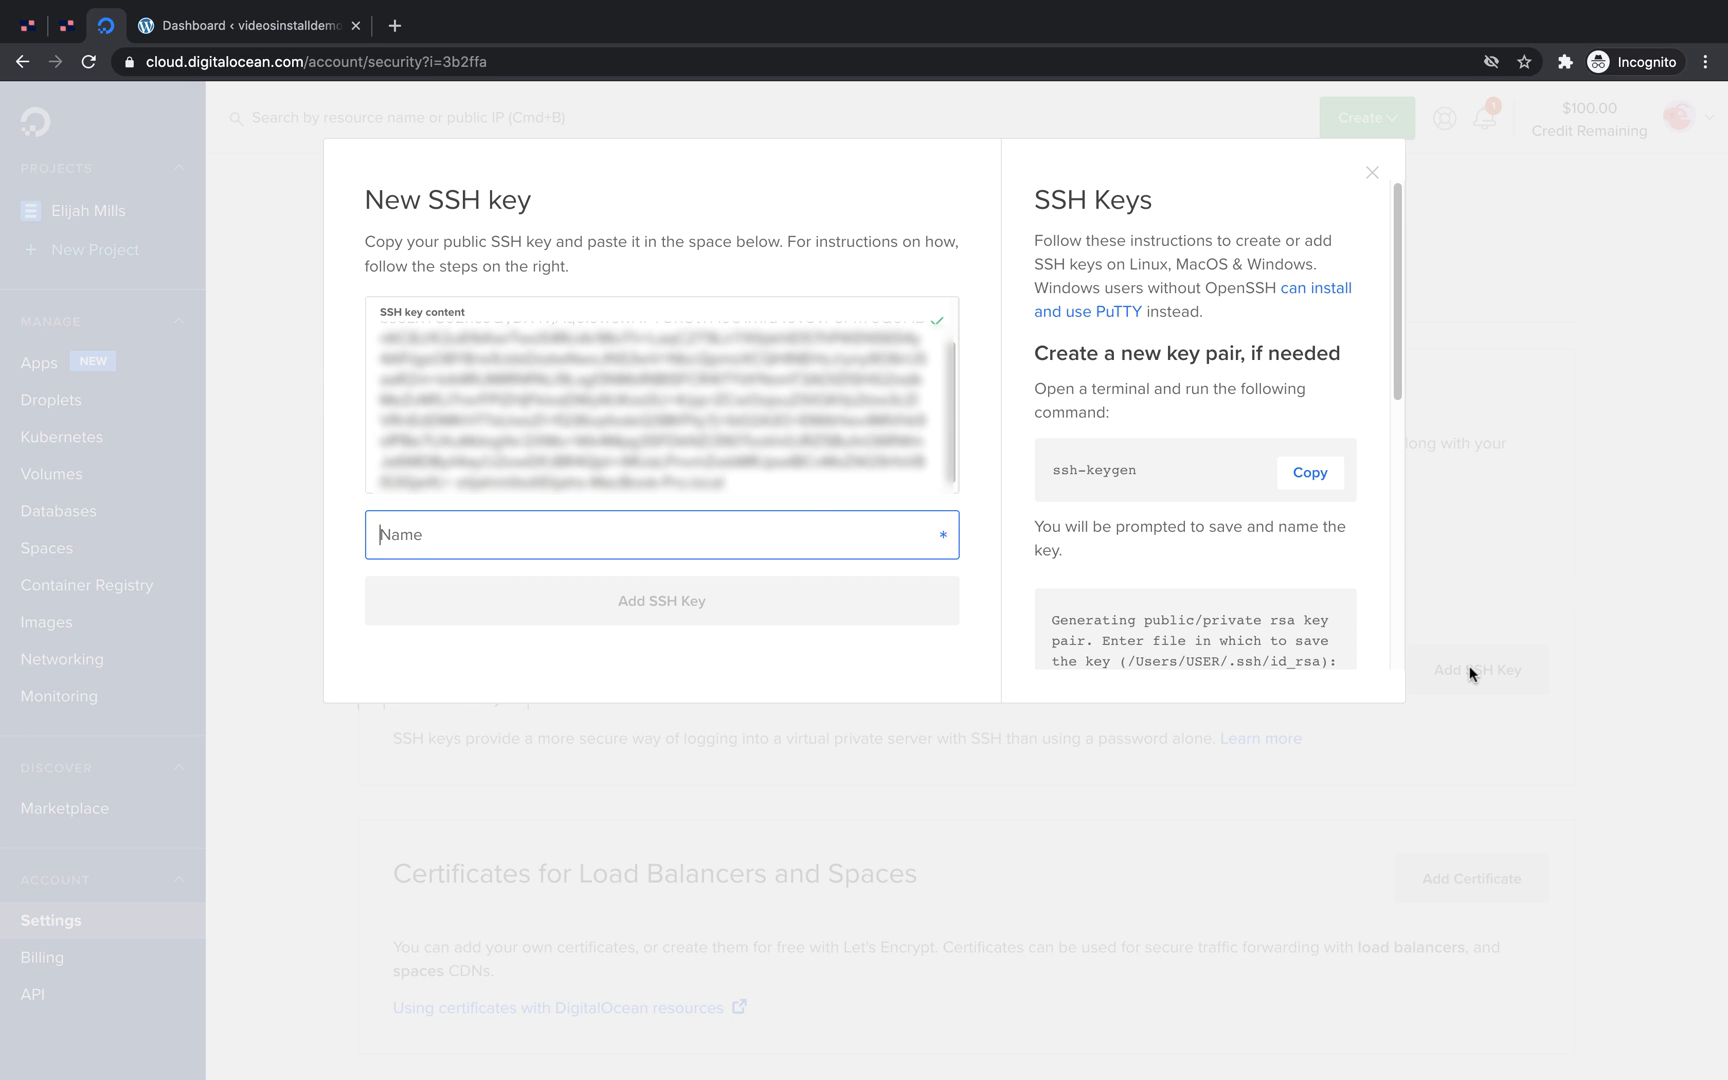
text(WPCD)
click(643, 603)
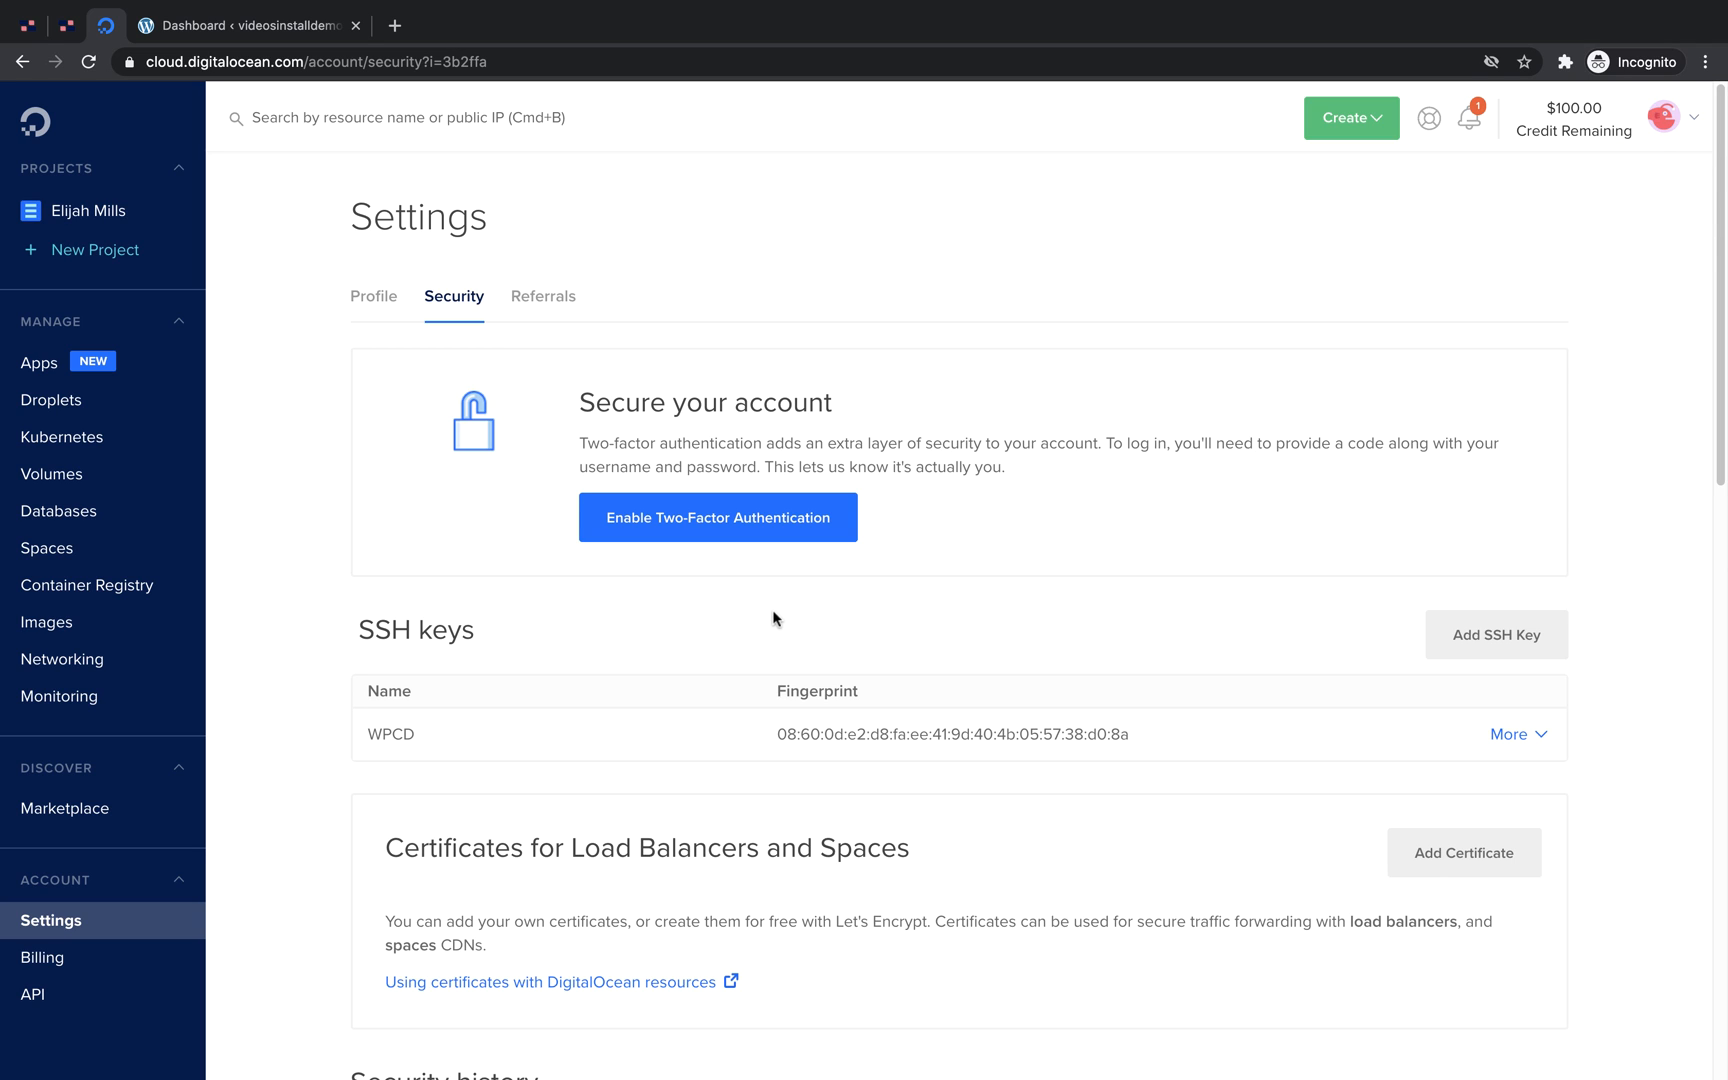
Generate a read-and-write personal access token named WPCD and copy its value
click(41, 999)
click(946, 728)
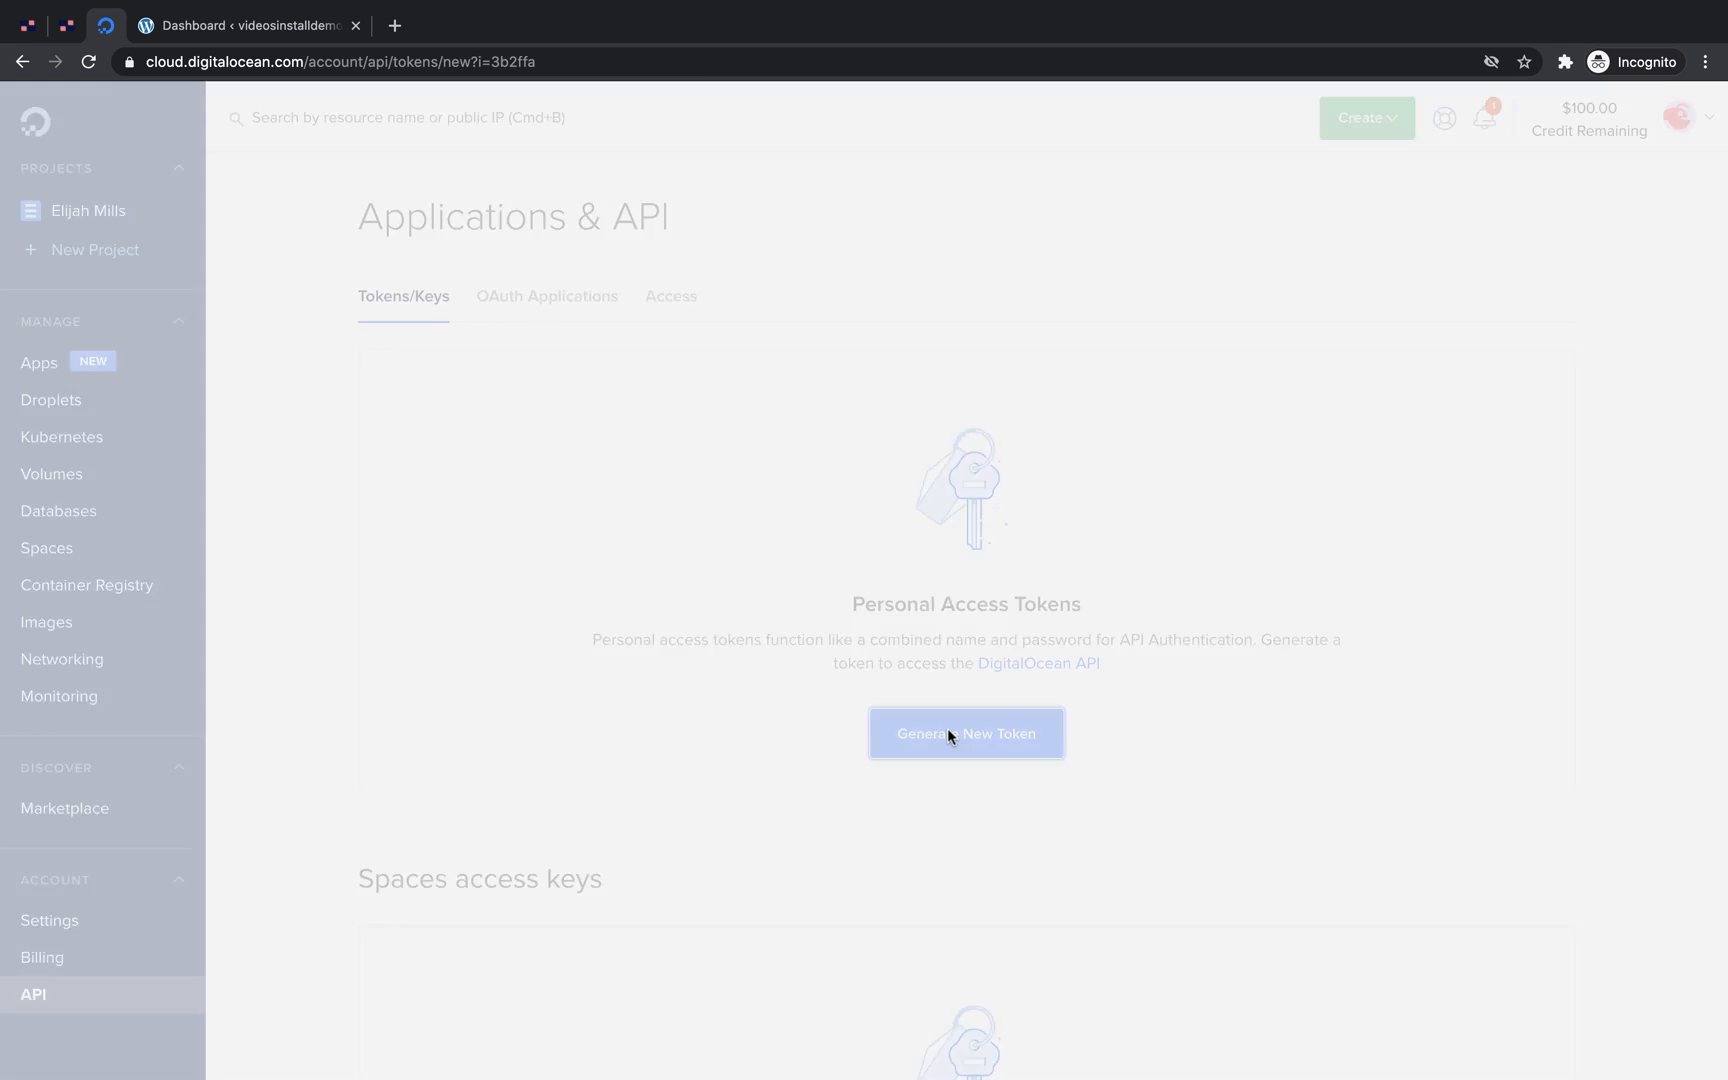
text(WPCD)
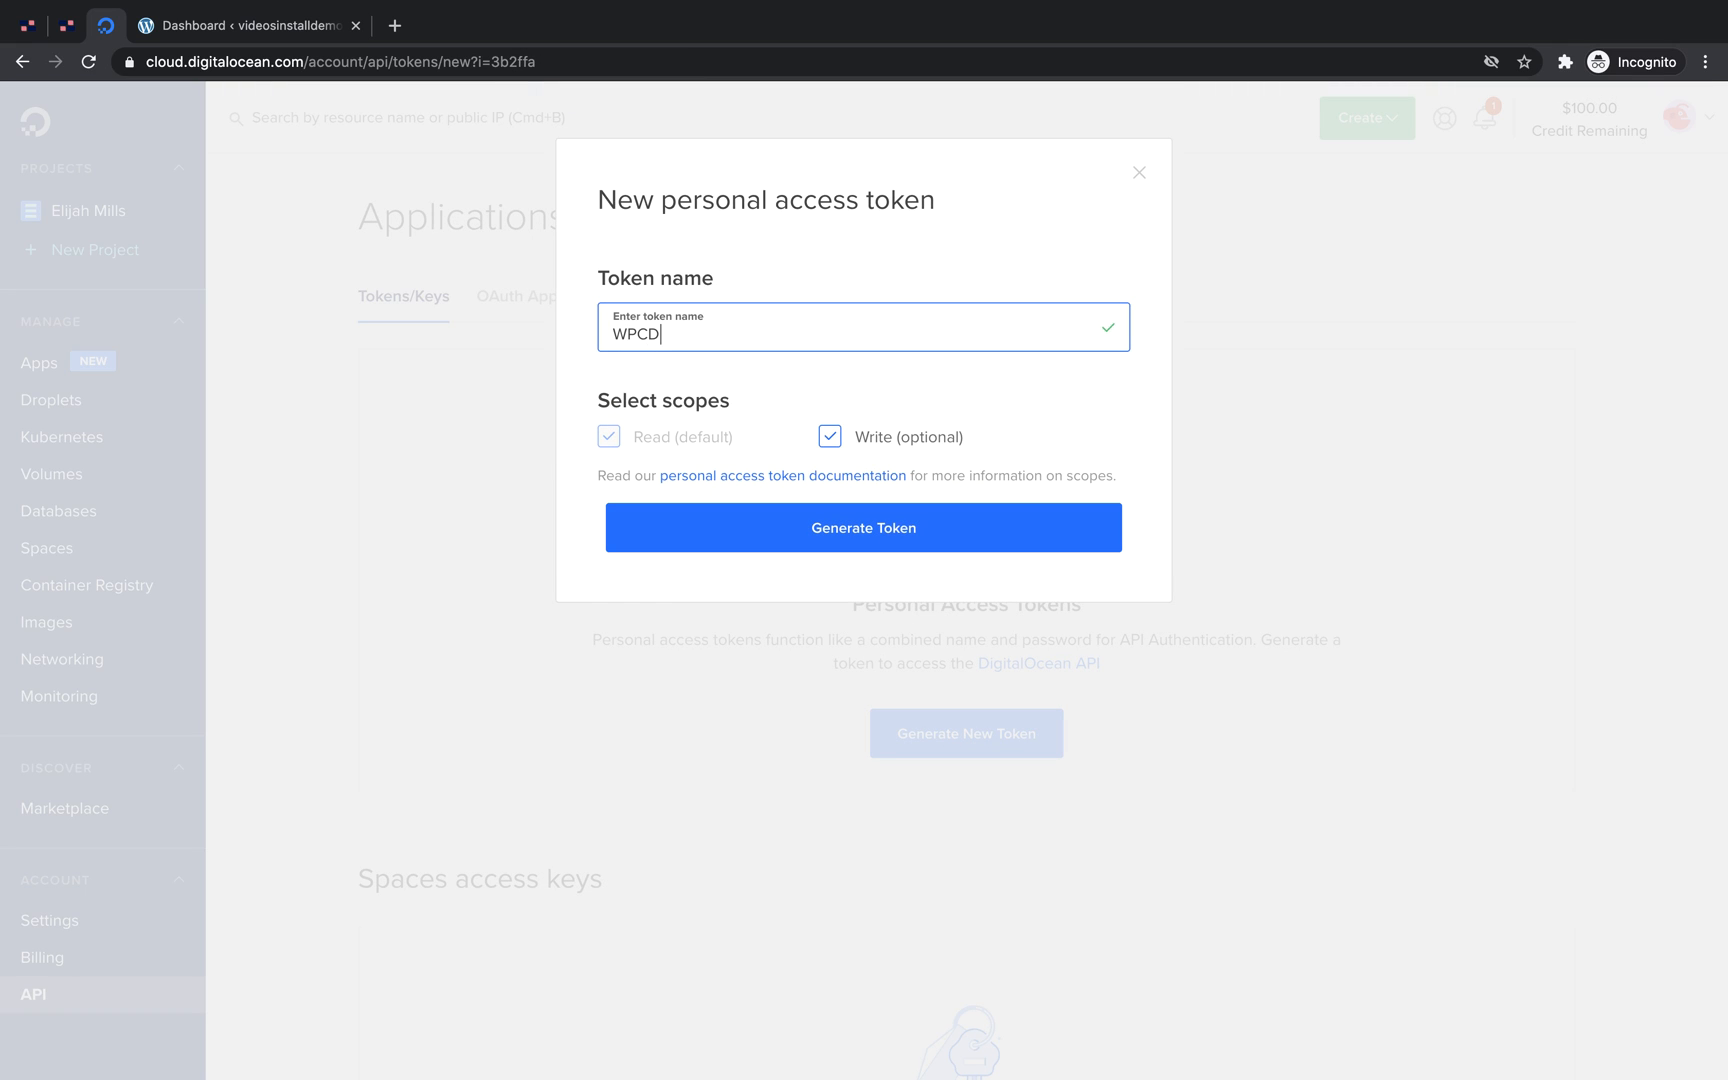
click(897, 527)
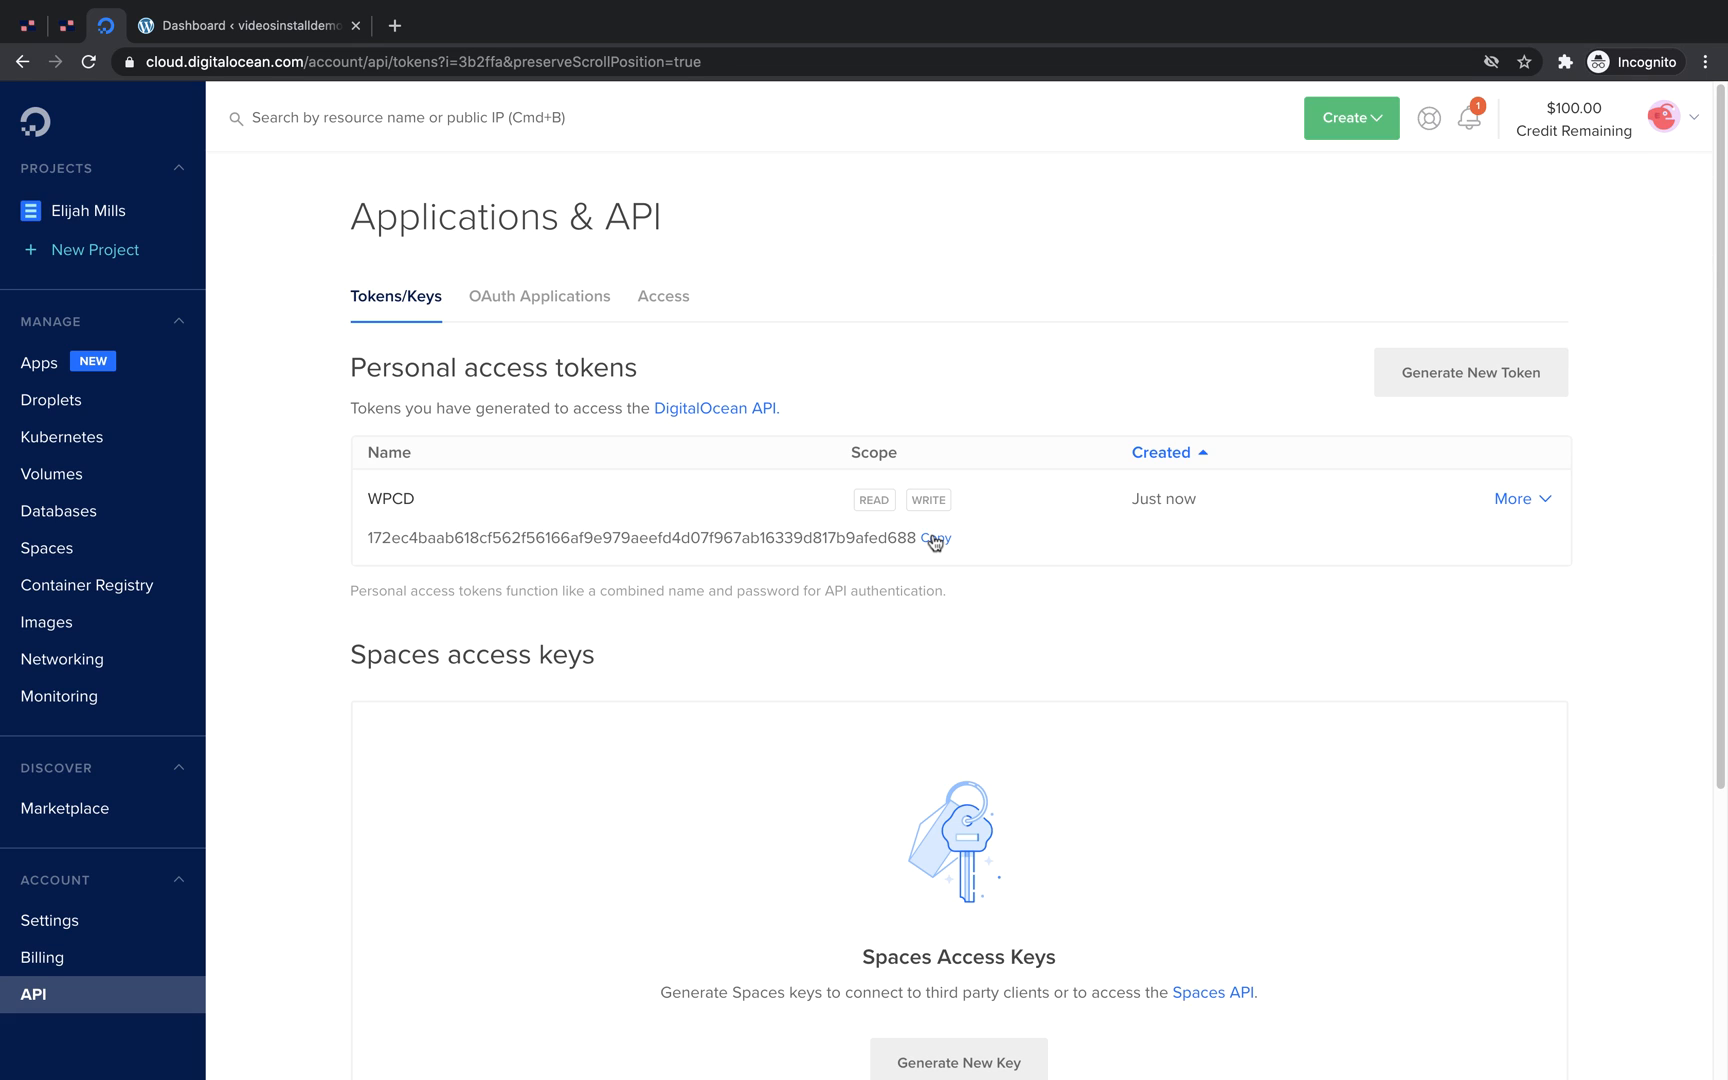
click(935, 539)
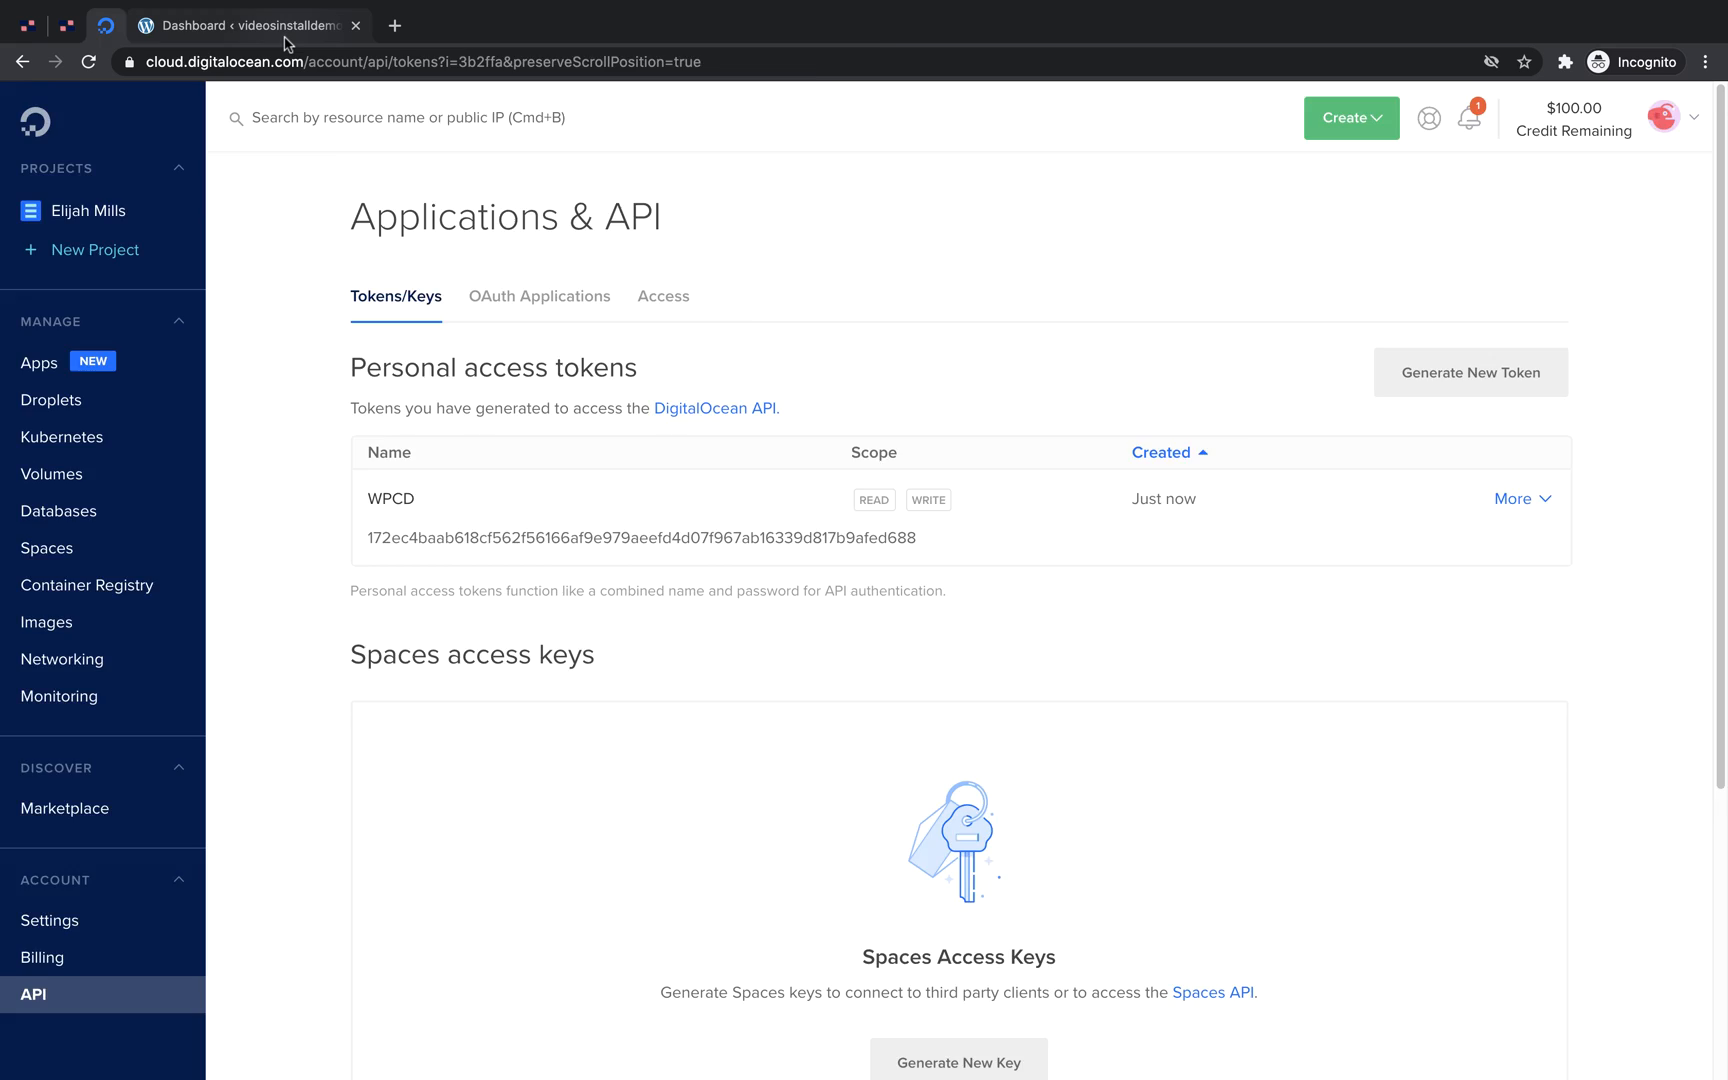
Go to WPCloud Deploy > Settings > Cloud Providers in the WordPress dashboard
click(244, 25)
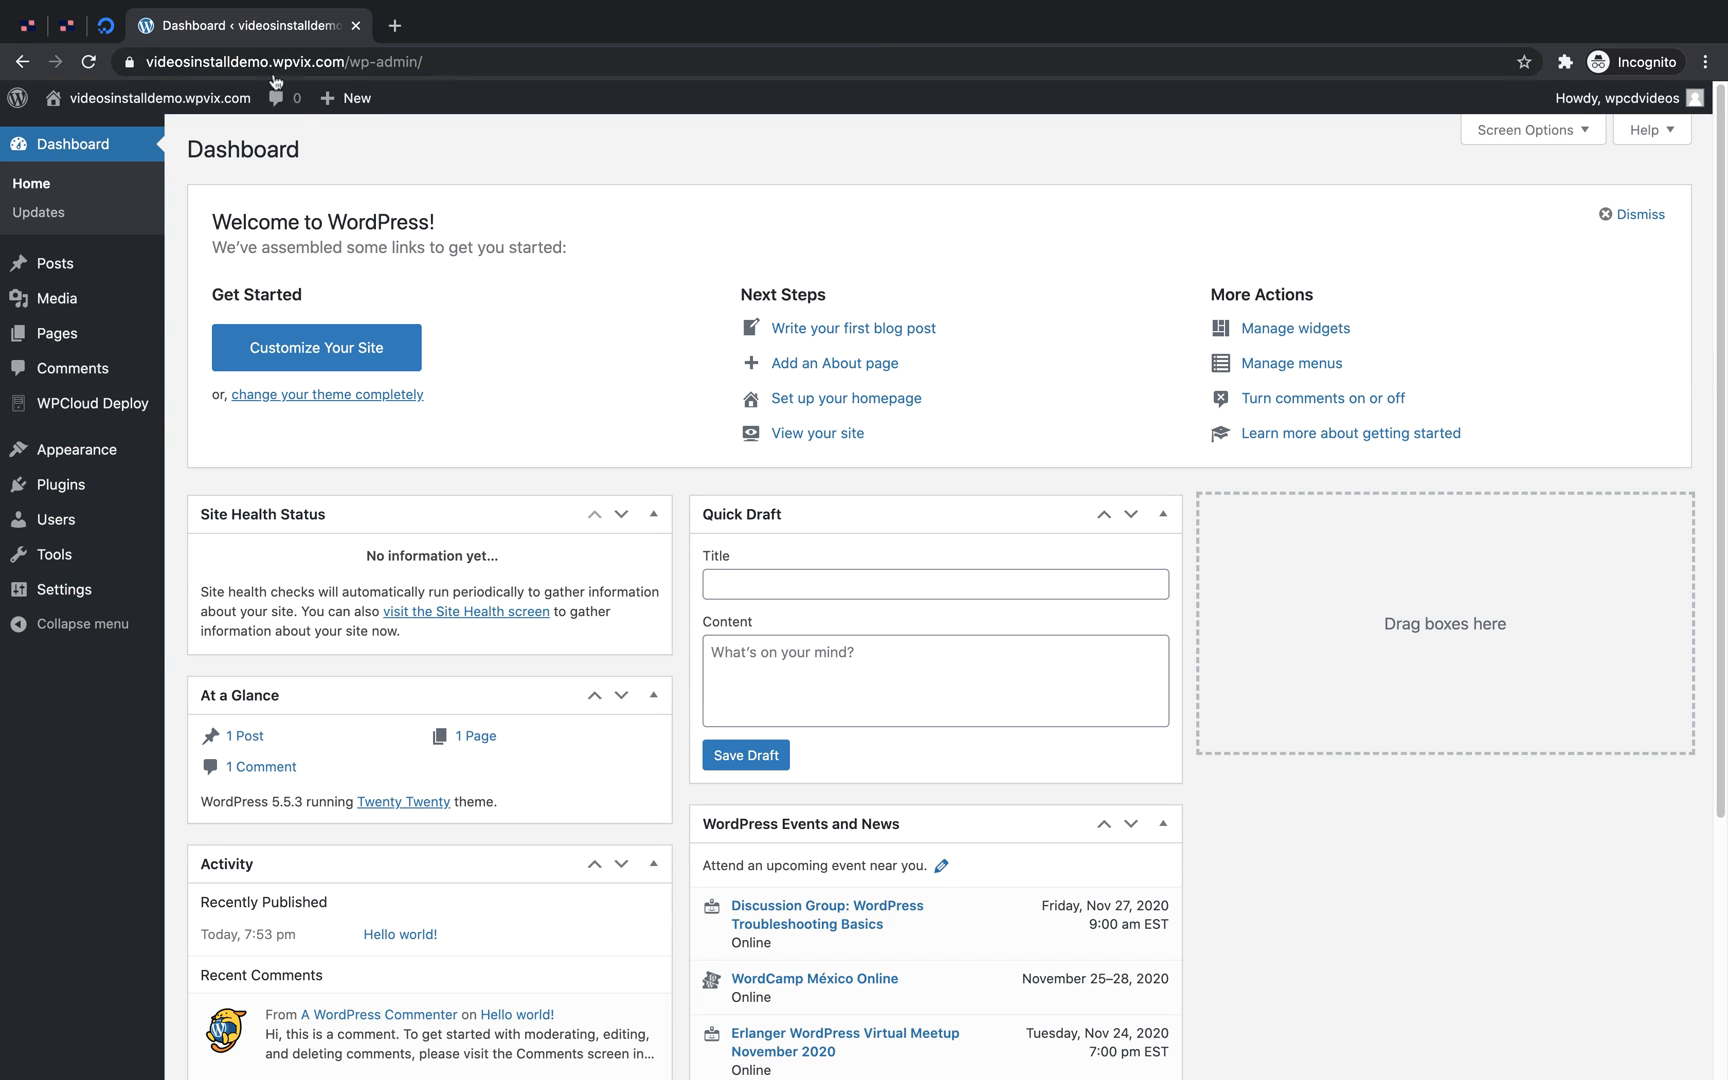
mouse_move(92, 404)
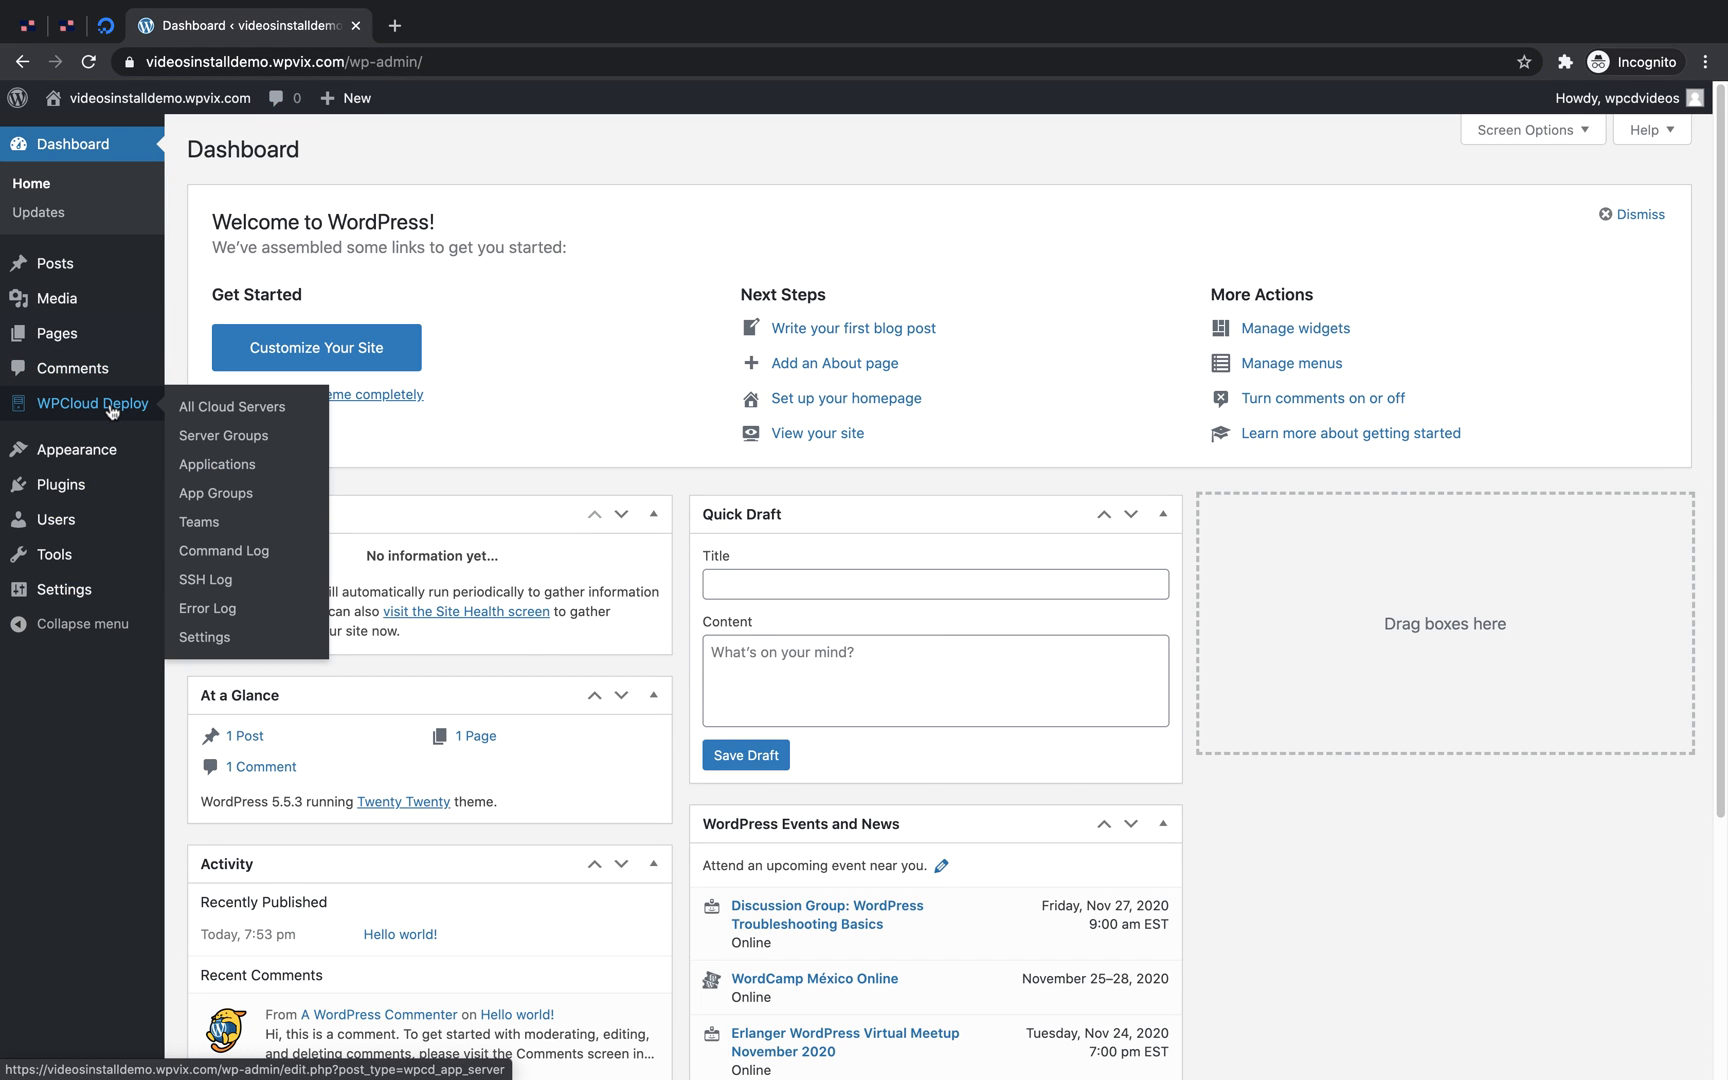
click(204, 638)
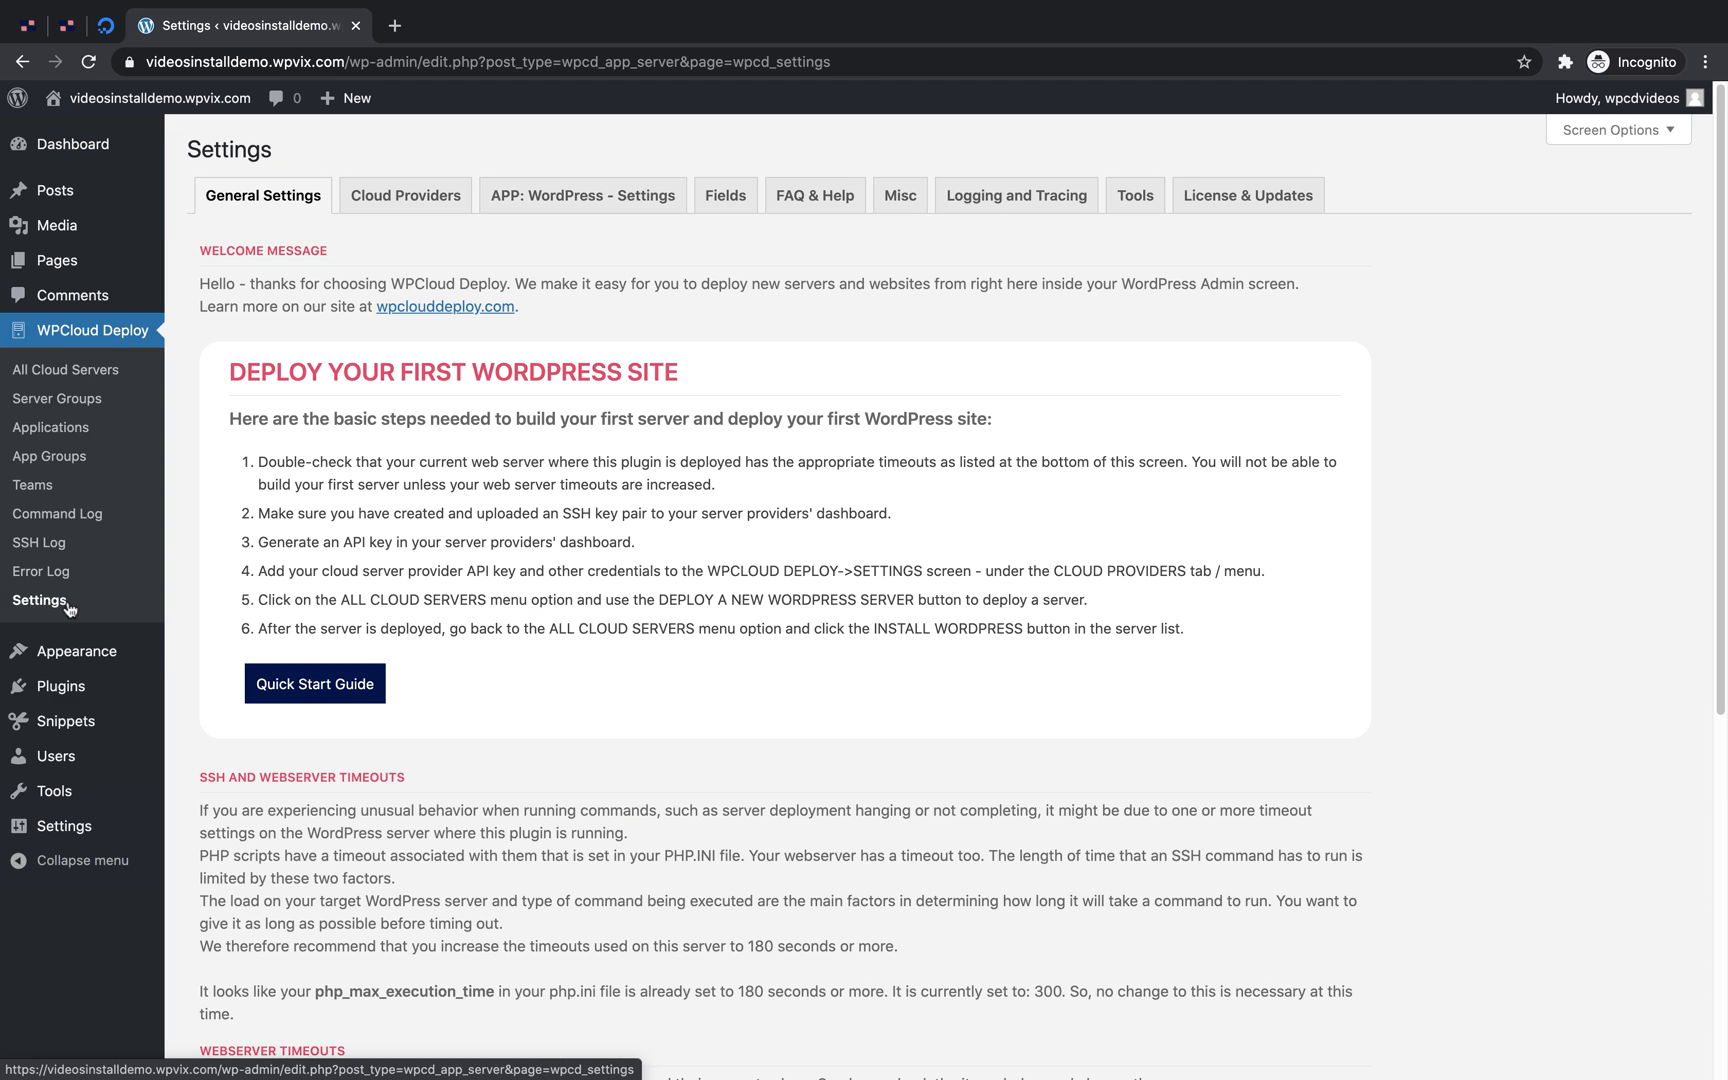
click(405, 194)
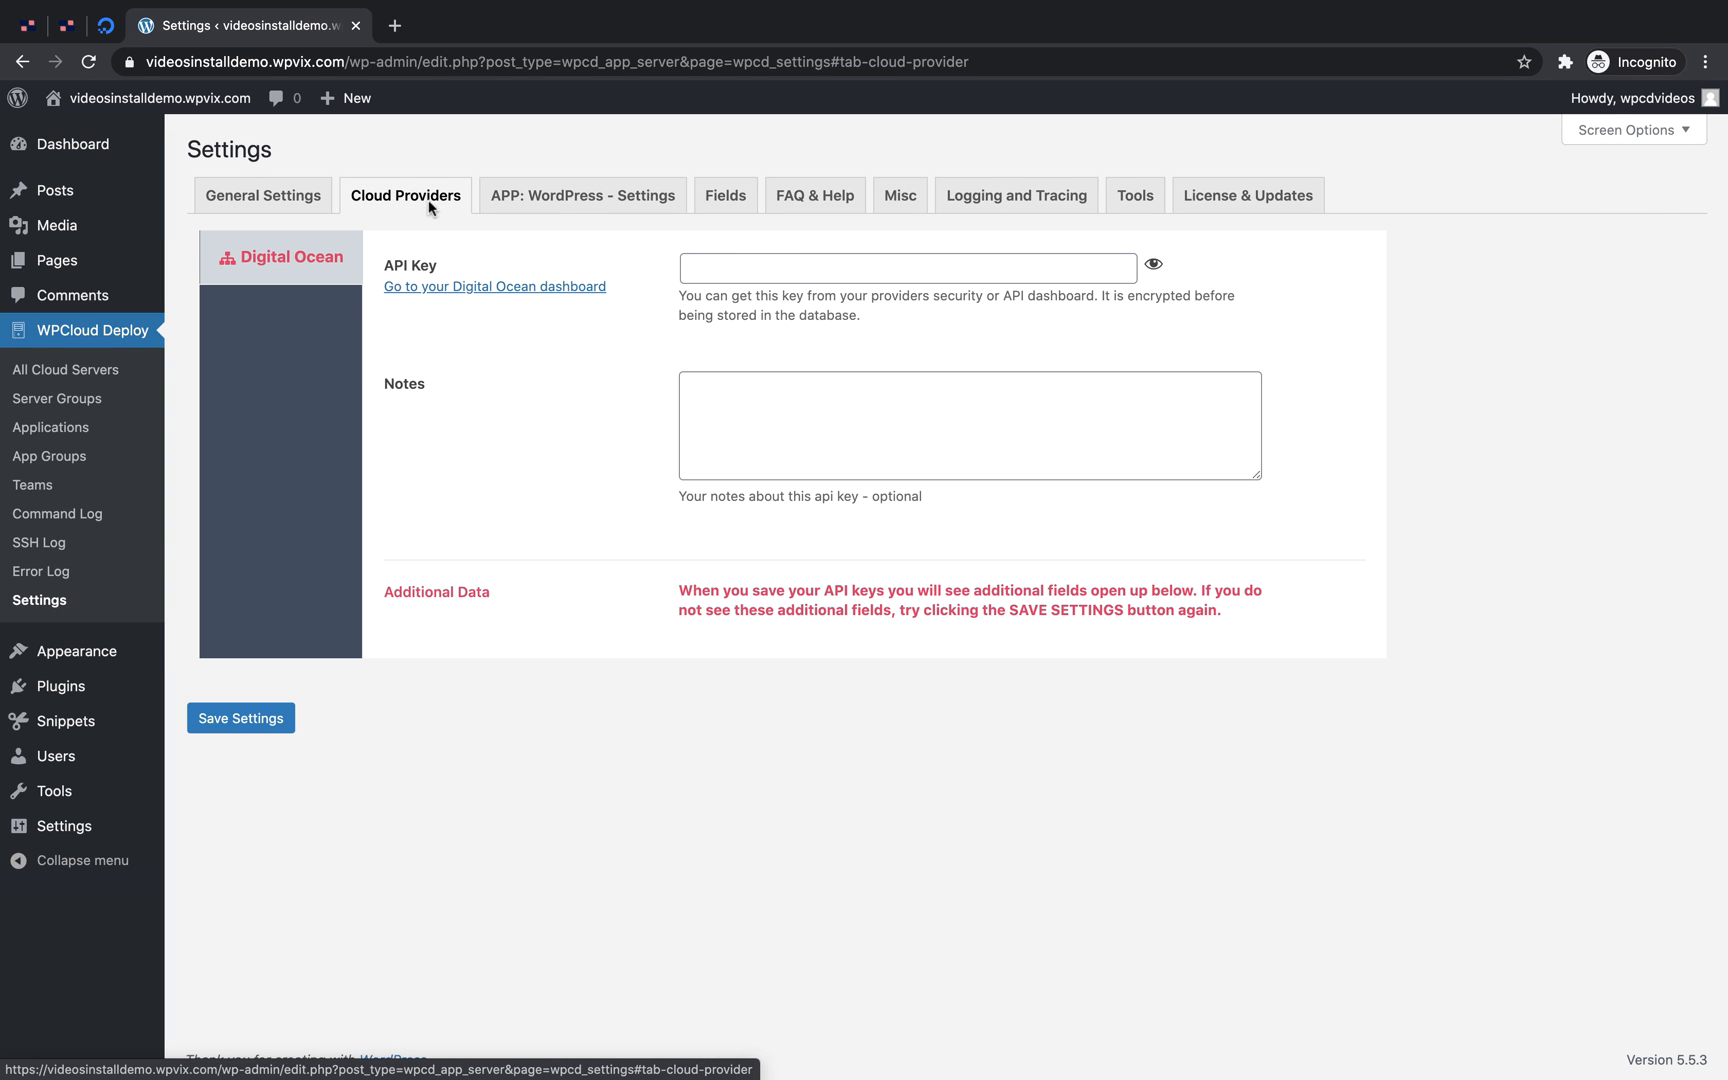
Paste the DigitalOcean token into the API Key field and save the settings
click(798, 268)
key(ctrl+v)
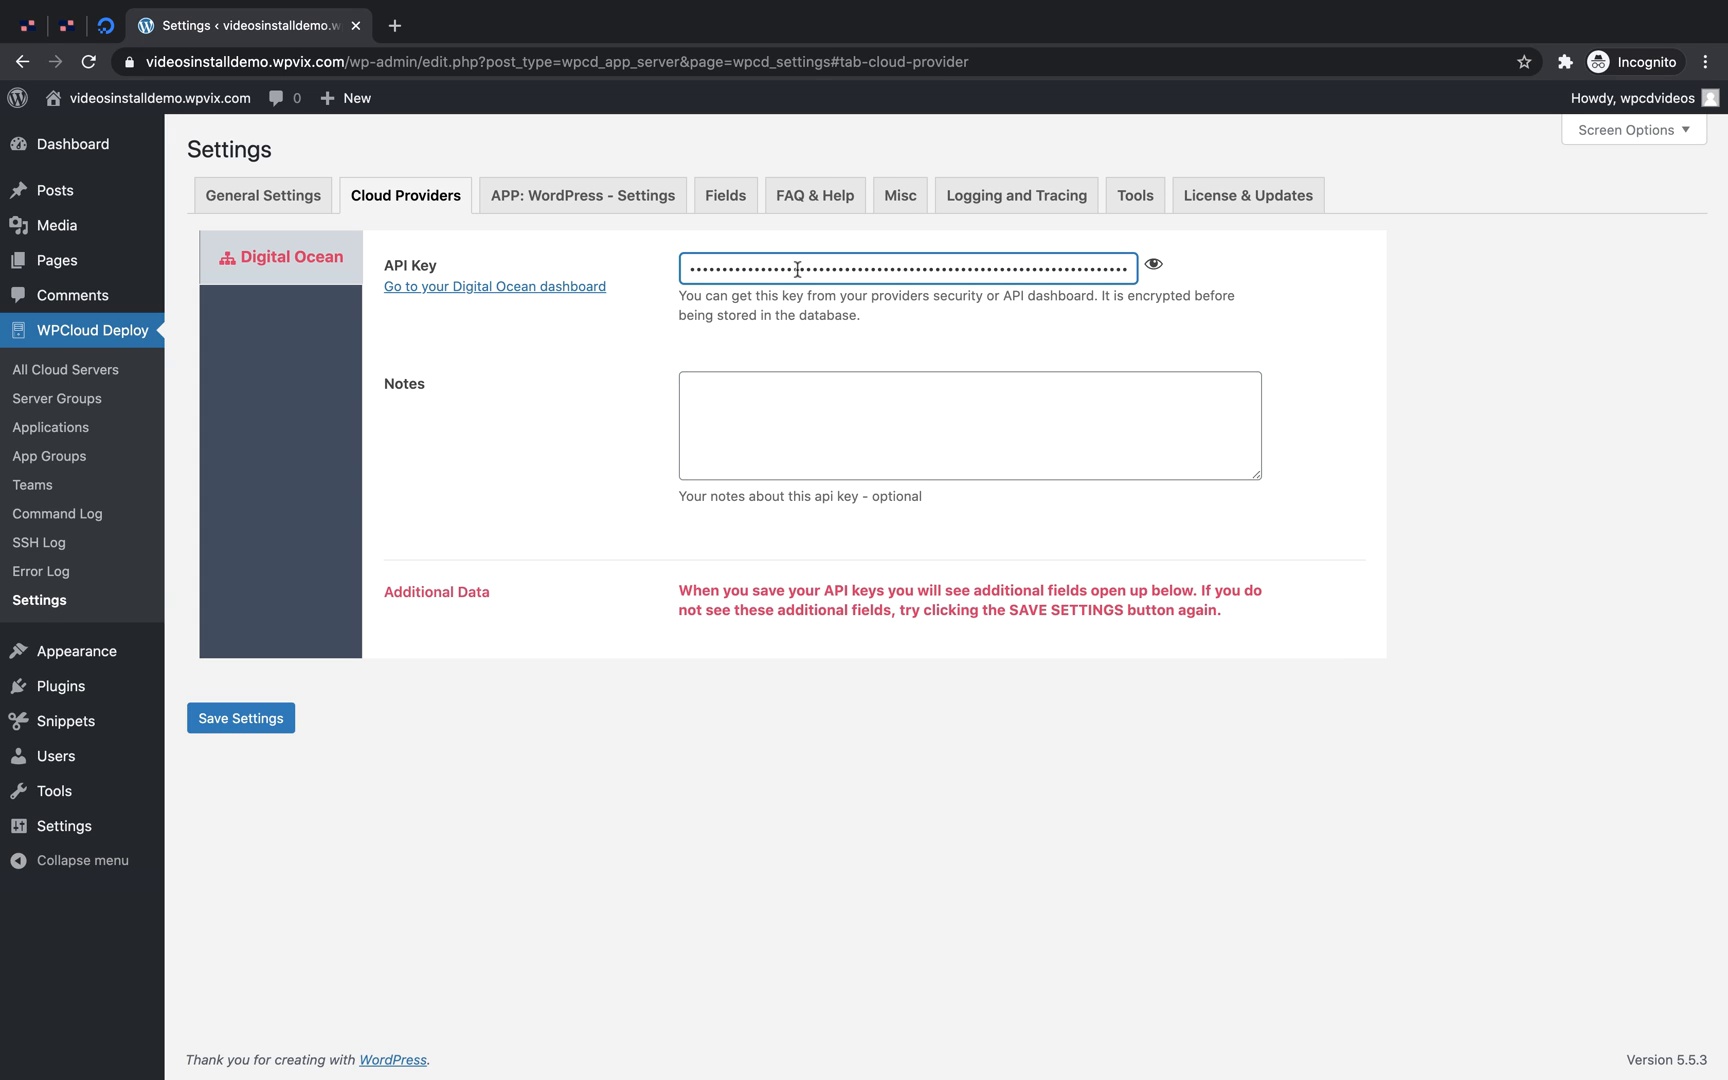
click(273, 721)
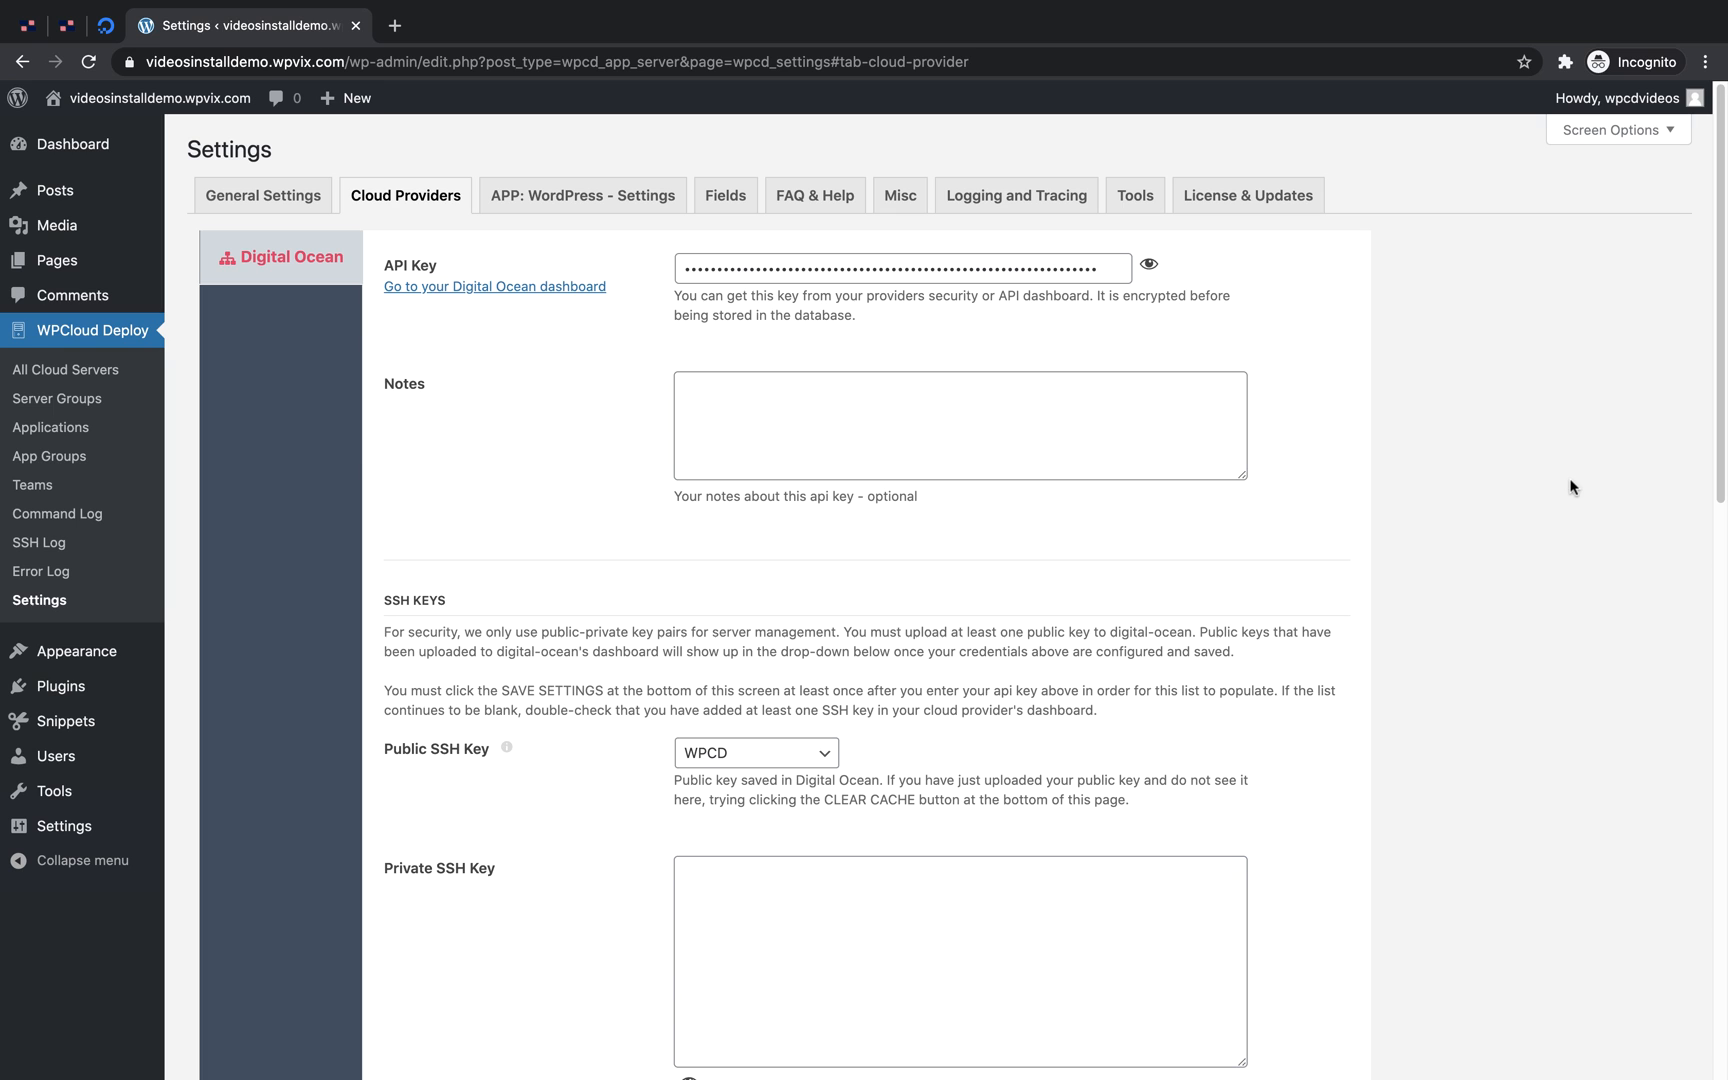
drag(1720, 351, 1719, 554)
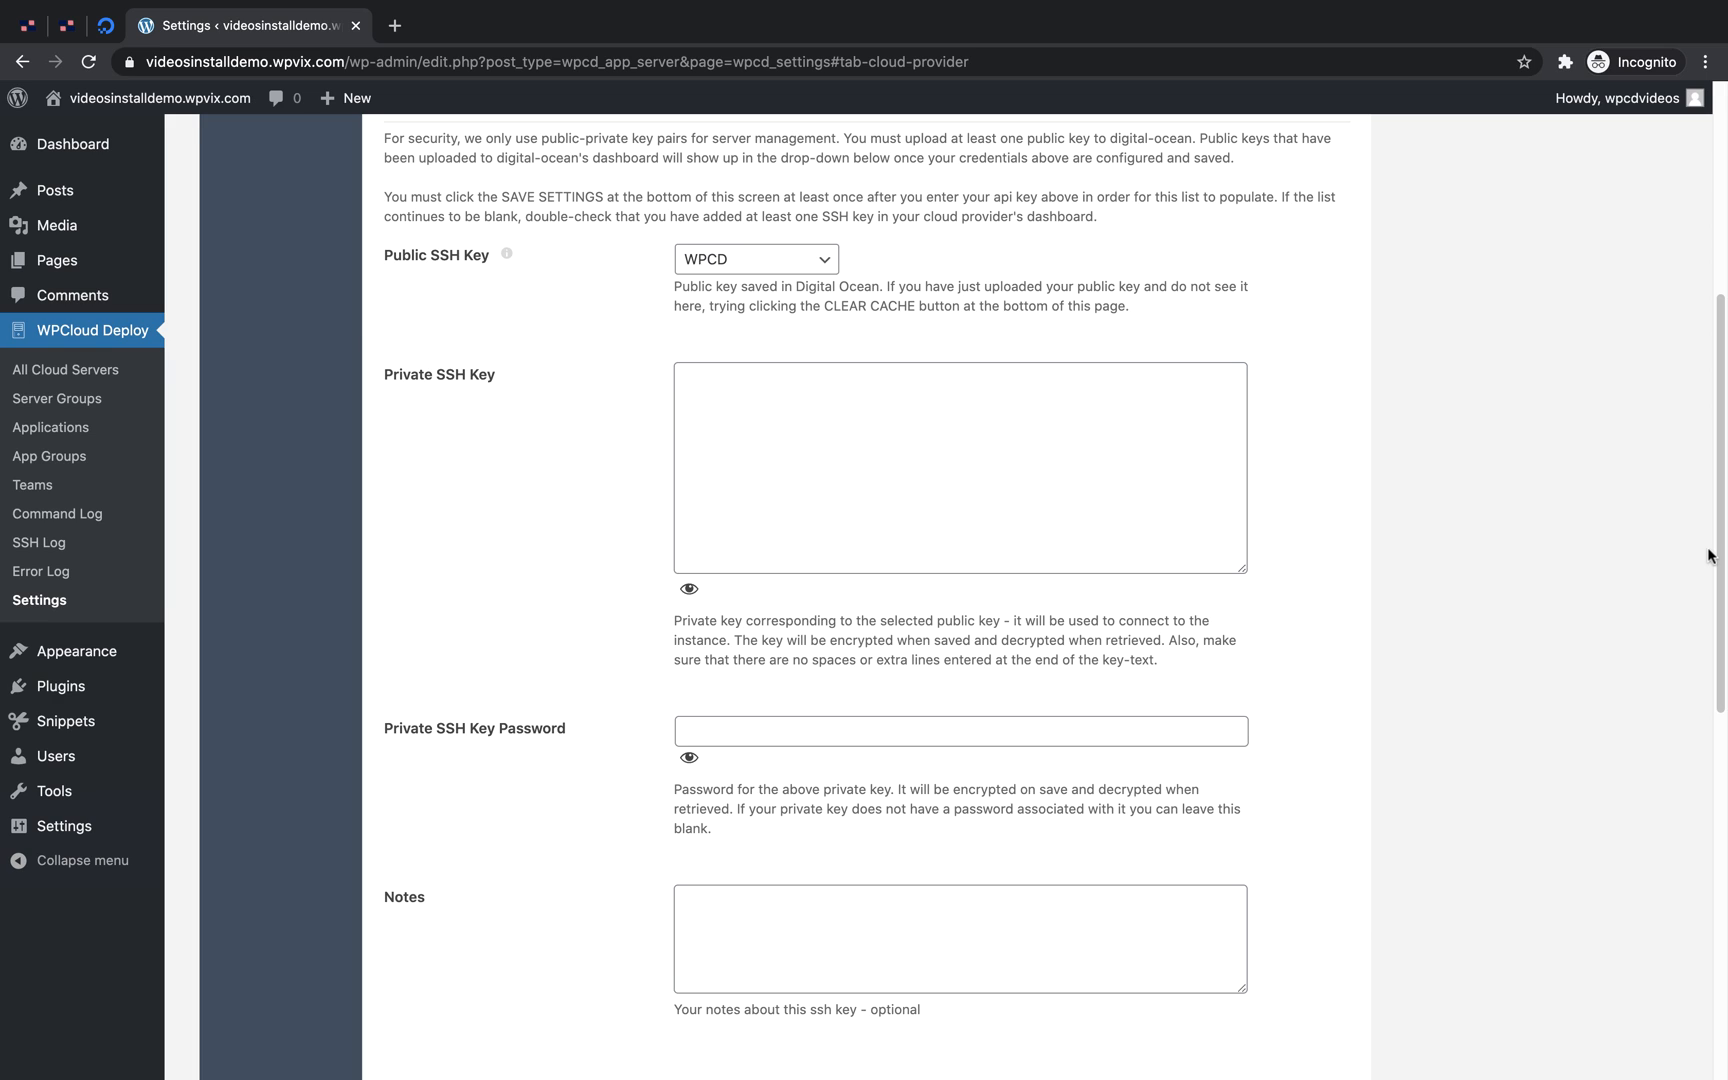
Paste the private SSH key for WPCD, enter its password and save the settings
click(1016, 454)
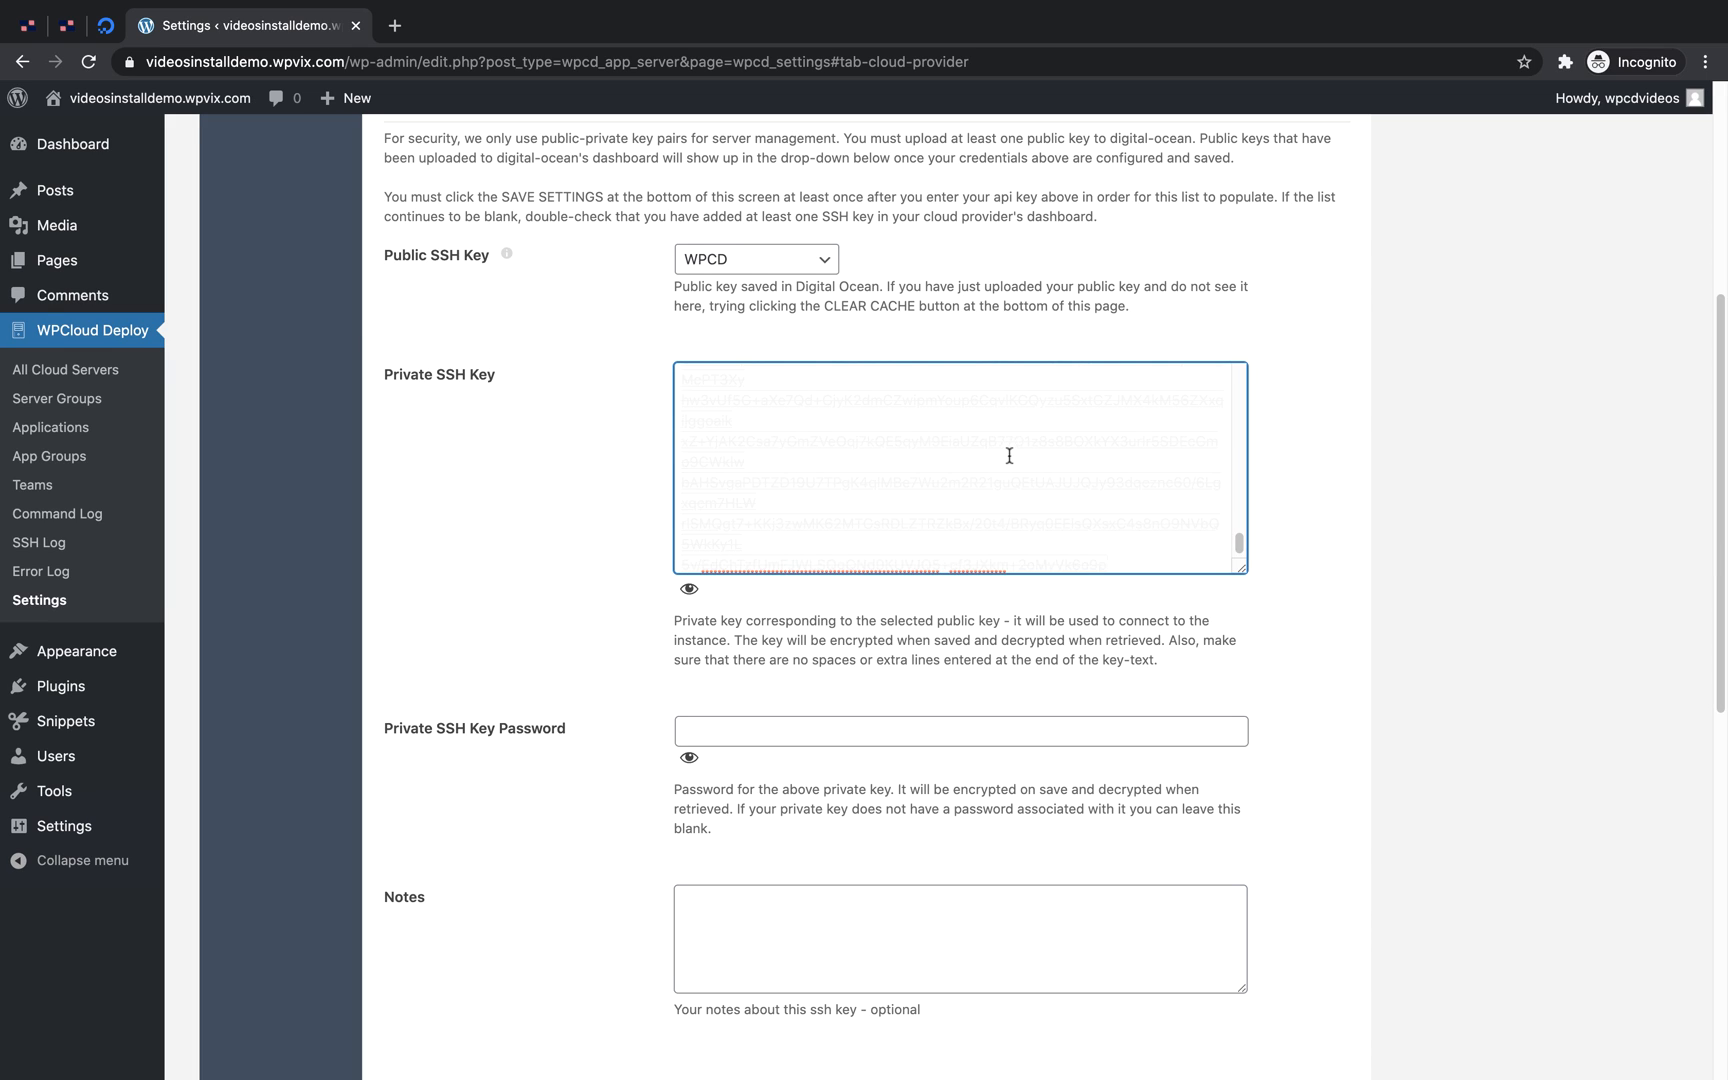
click(776, 730)
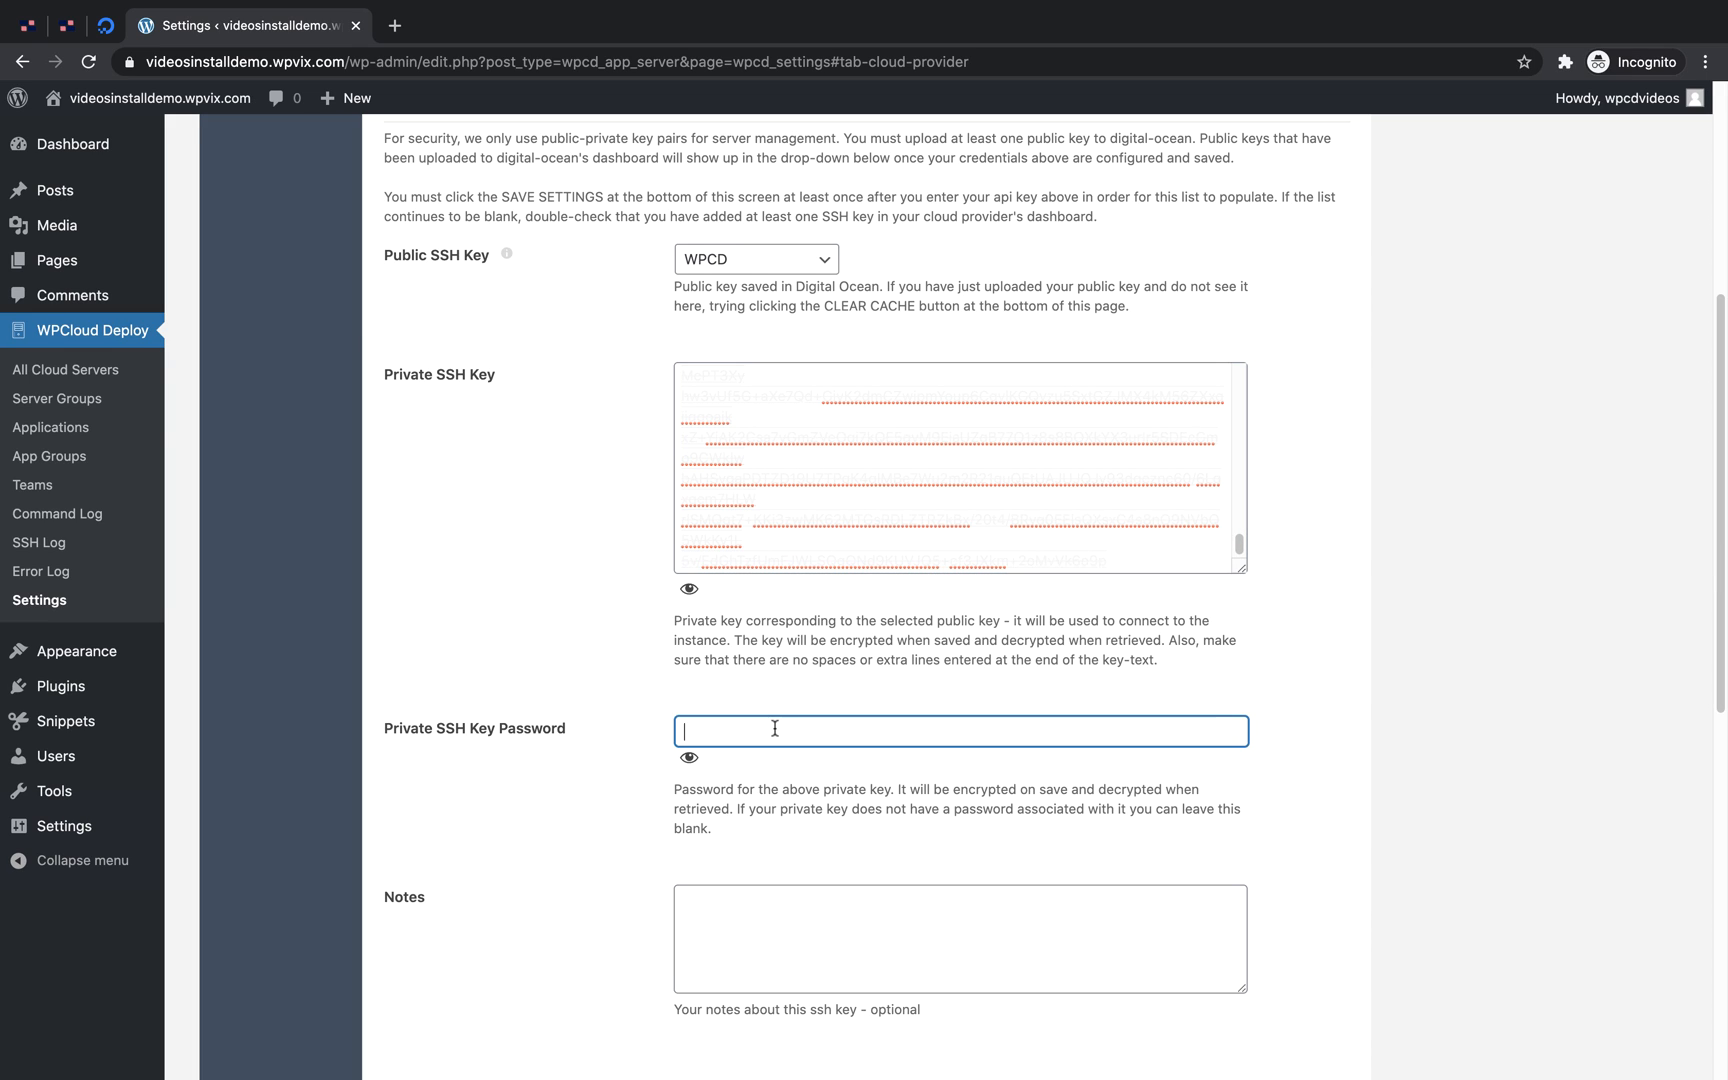
text(password)
scroll(722, 711, down, 5)
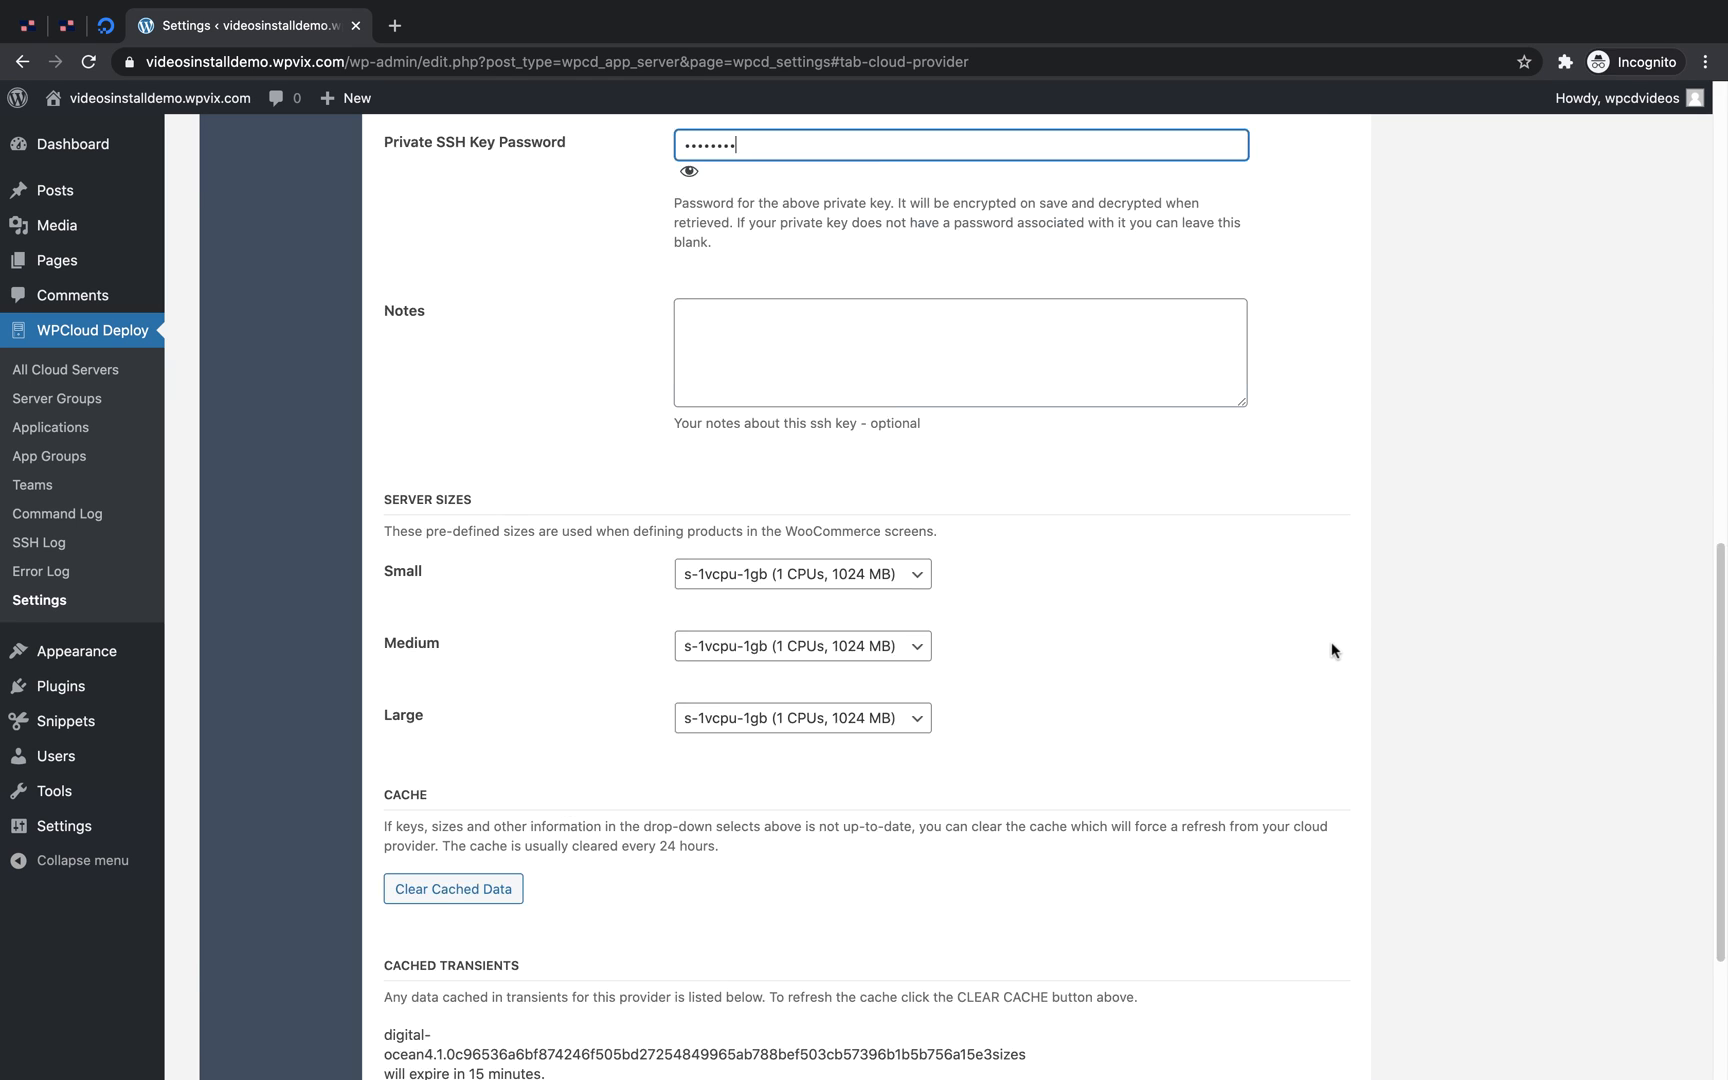
scroll(1337, 648, down, 5)
click(240, 972)
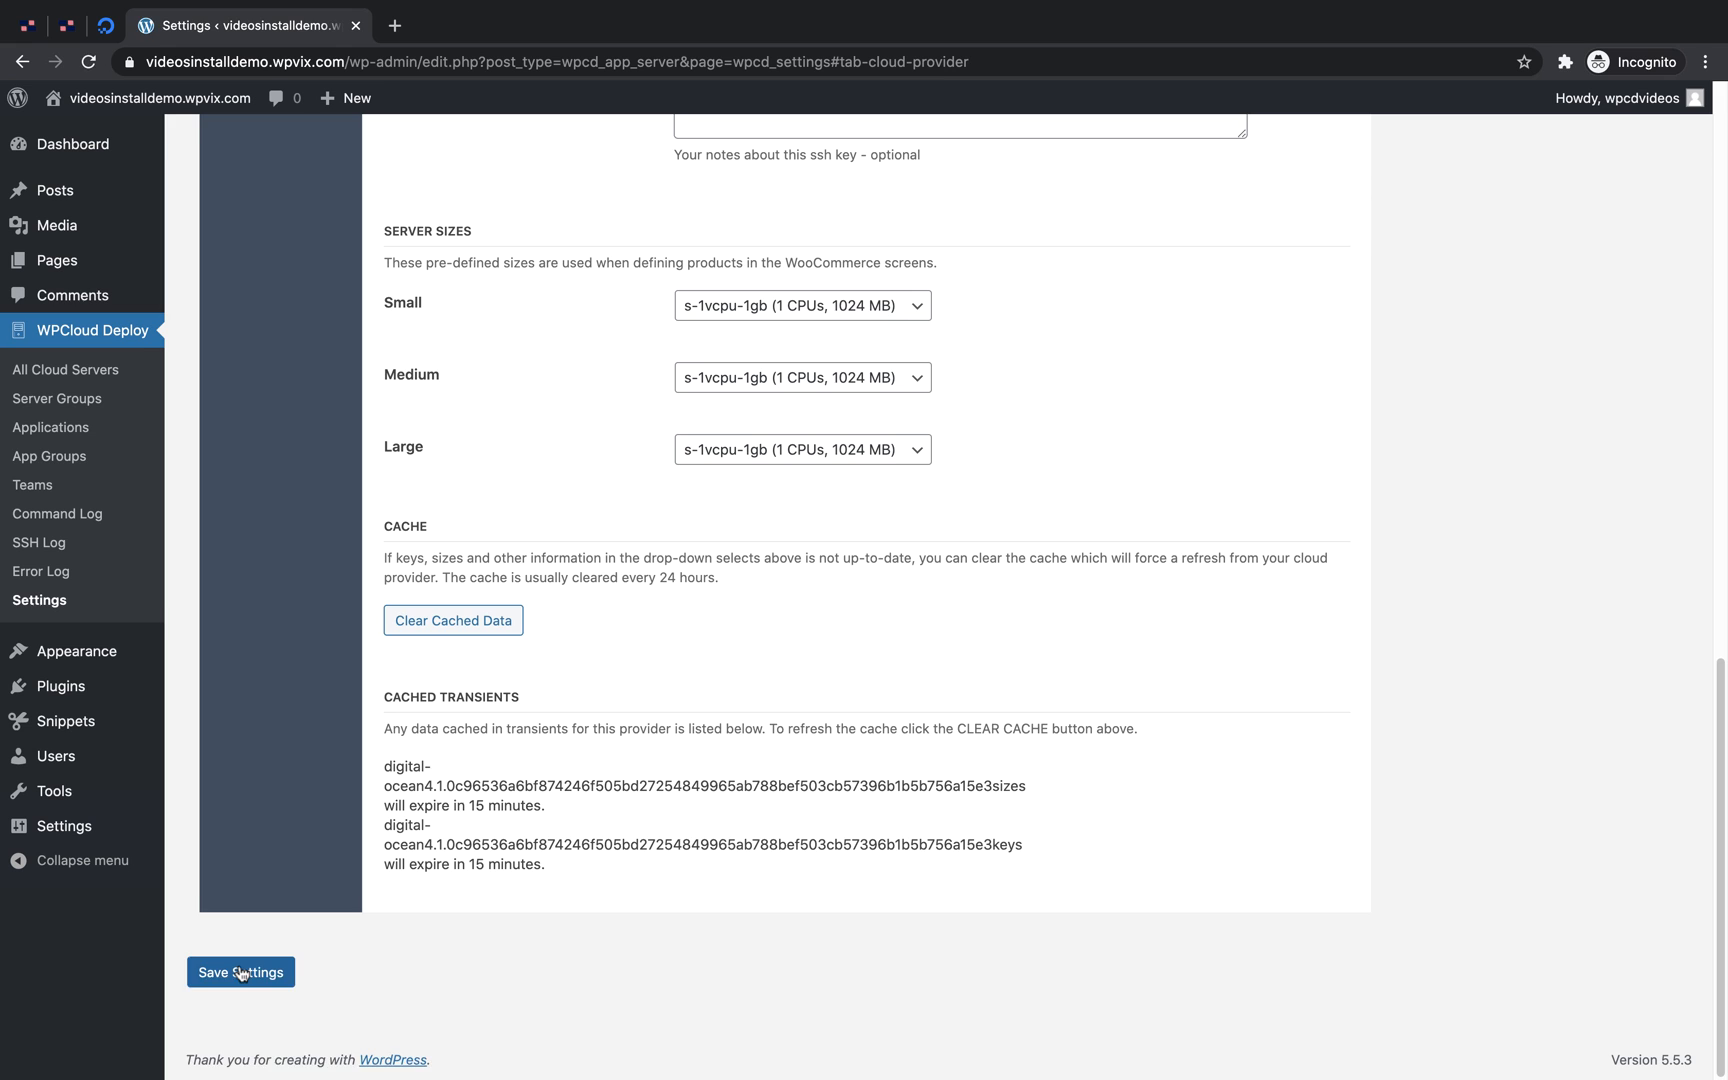